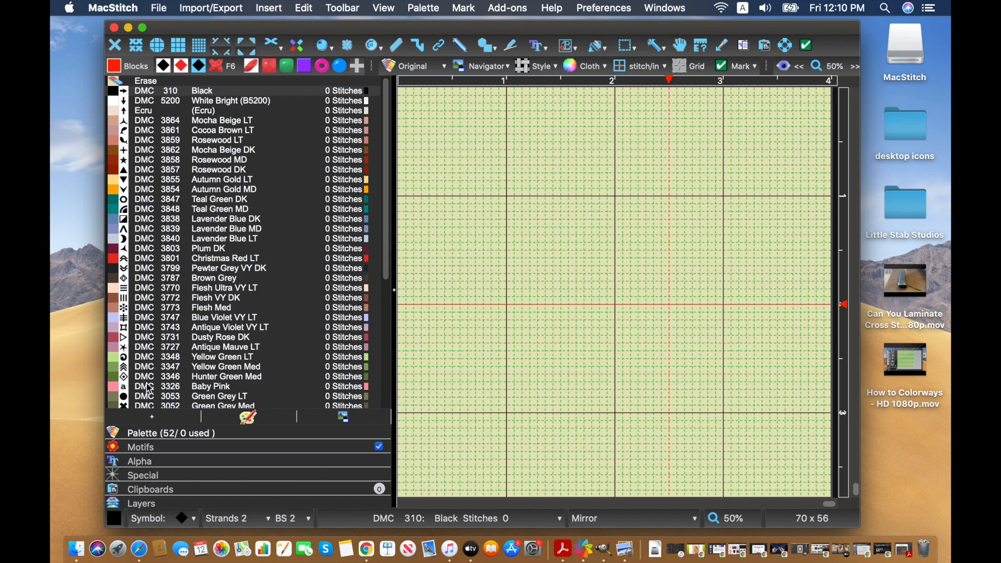
{"action": "scroll", "coordinate": [150, 388], "scroll_direction": "down", "scroll_amount": 2}
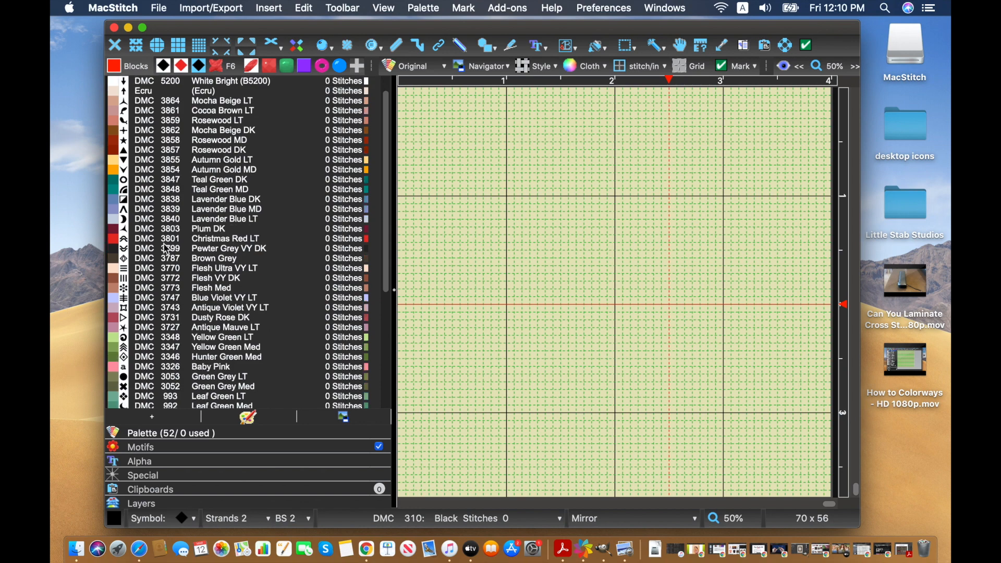
{"action": "scroll", "coordinate": [296, 189], "scroll_direction": "up", "scroll_amount": 2}
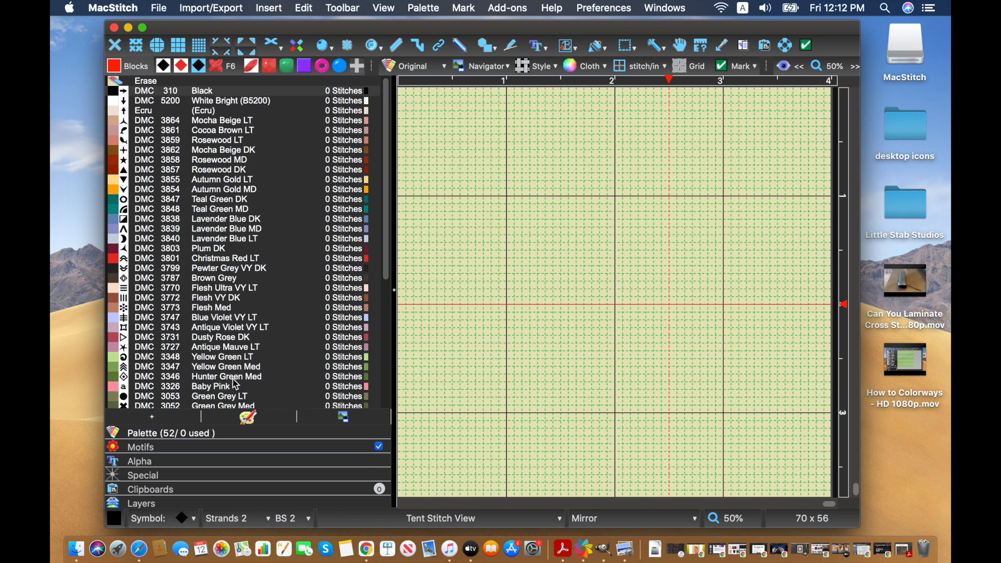
Open the alphabet motif library and look through the characters of the Alpha1 set.
{"action": "left_click", "coordinate": [168, 460]}
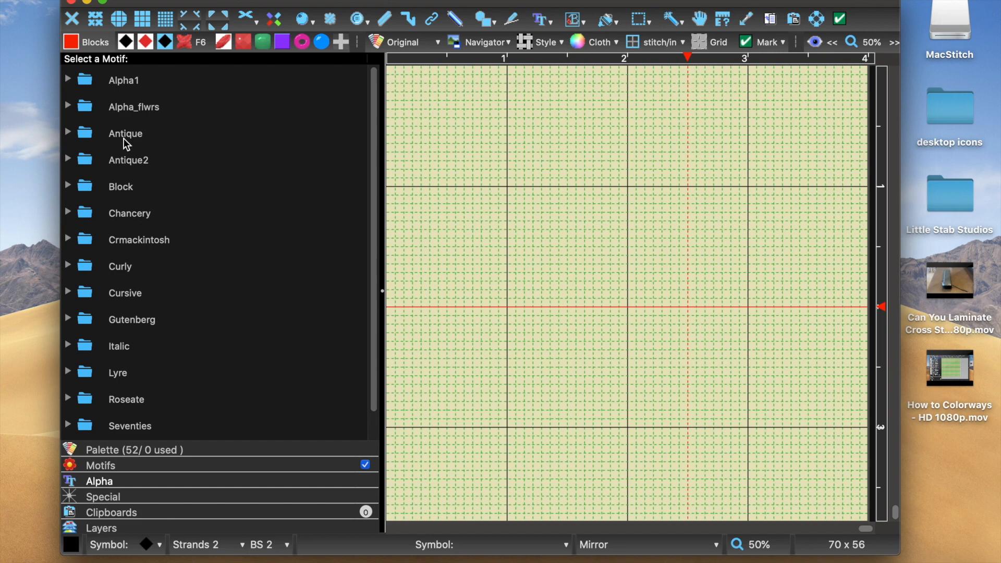
{"action": "double_click", "coordinate": [75, 77]}
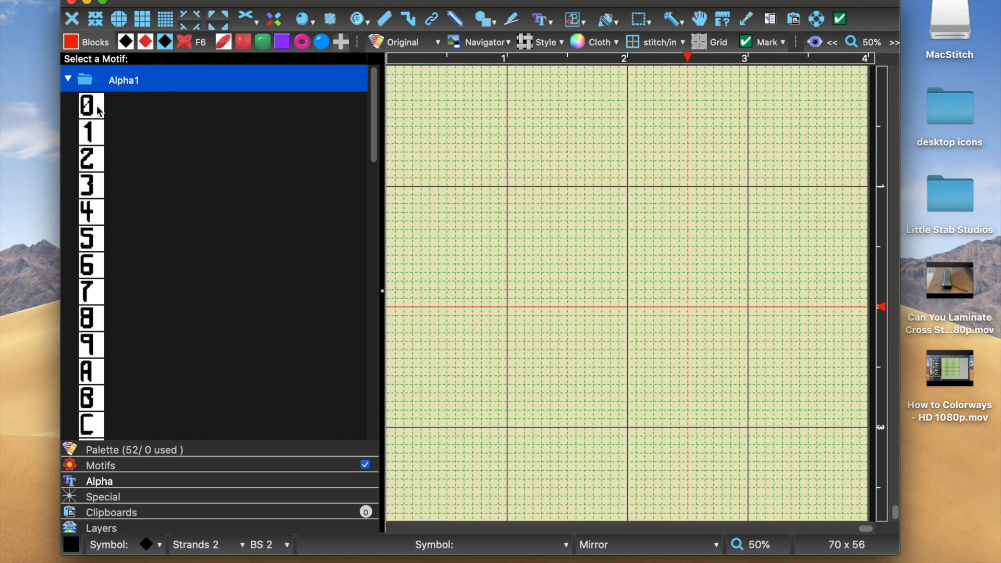
{"action": "scroll", "coordinate": [173, 220], "scroll_direction": "down", "scroll_amount": 10}
{"action": "scroll", "coordinate": [173, 220], "scroll_direction": "up", "scroll_amount": 10}
{"action": "scroll", "coordinate": [173, 220], "scroll_direction": "down", "scroll_amount": 7}
{"action": "scroll", "coordinate": [173, 220], "scroll_direction": "down", "scroll_amount": 5}
{"action": "scroll", "coordinate": [173, 220], "scroll_direction": "up", "scroll_amount": 12}
{"action": "left_click", "coordinate": [100, 82]}
{"action": "scroll", "coordinate": [123, 165], "scroll_direction": "down", "scroll_amount": 1}
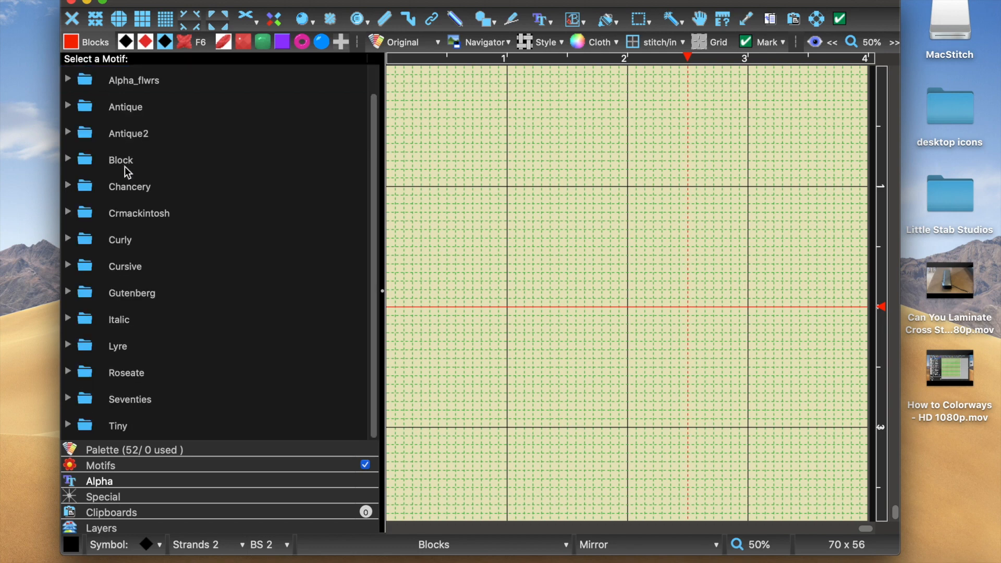
Place the letter H from the Curly alphabet on the chart, centred near the 1-inch mark.
{"action": "left_click", "coordinate": [129, 241]}
{"action": "scroll", "coordinate": [160, 331], "scroll_direction": "down", "scroll_amount": 2}
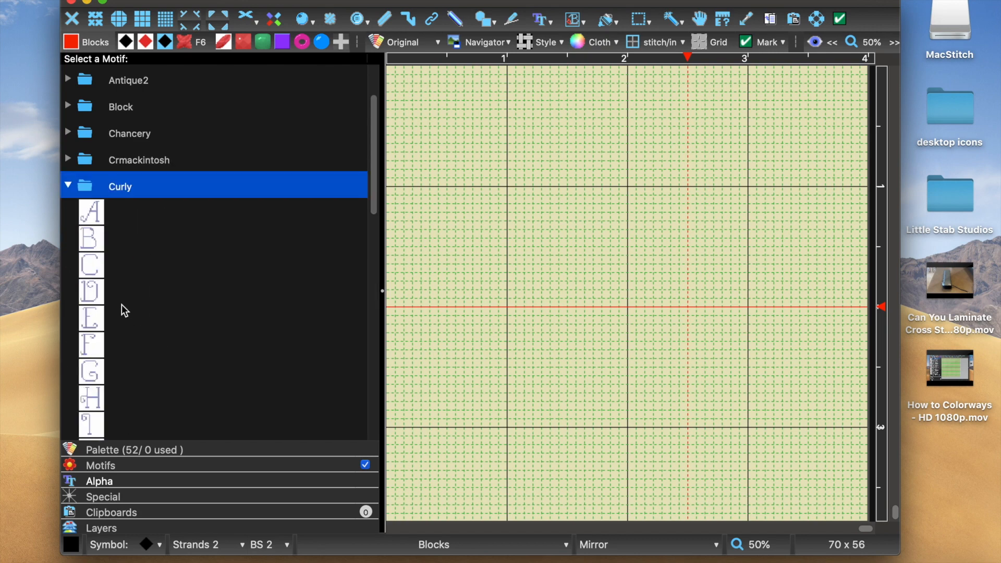
{"action": "left_click", "coordinate": [92, 292]}
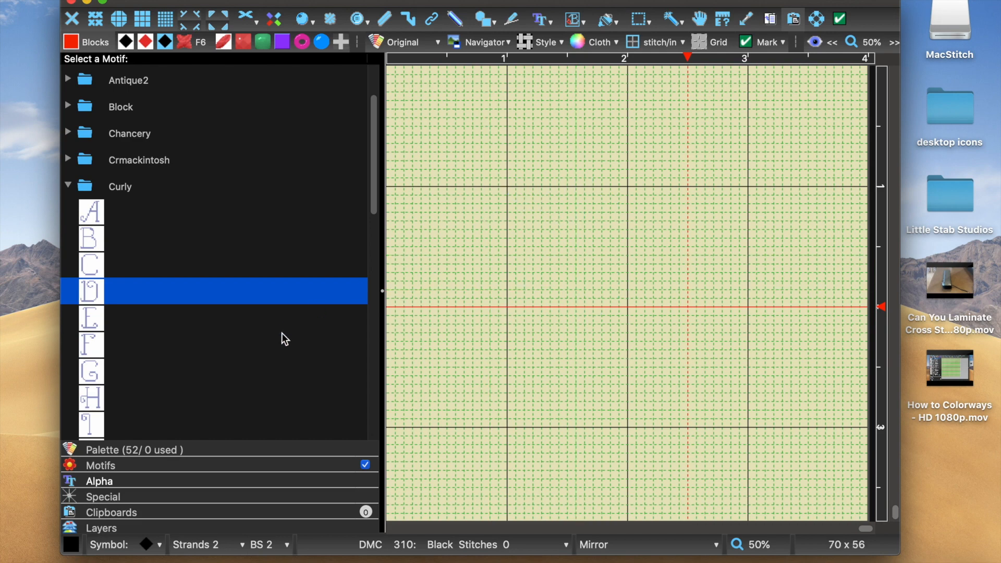
{"action": "scroll", "coordinate": [195, 336], "scroll_direction": "down", "scroll_amount": 2}
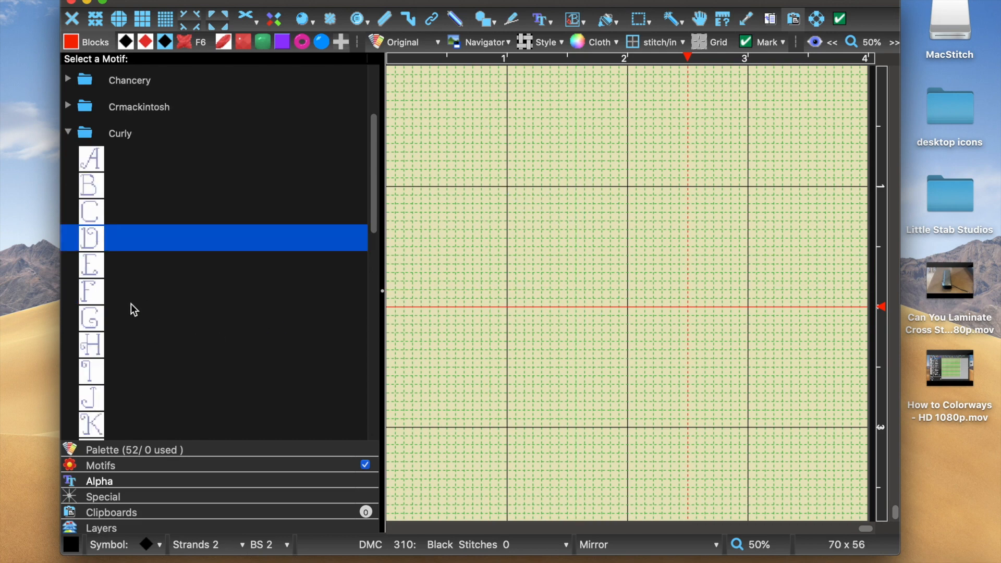
{"action": "left_click", "coordinate": [88, 348]}
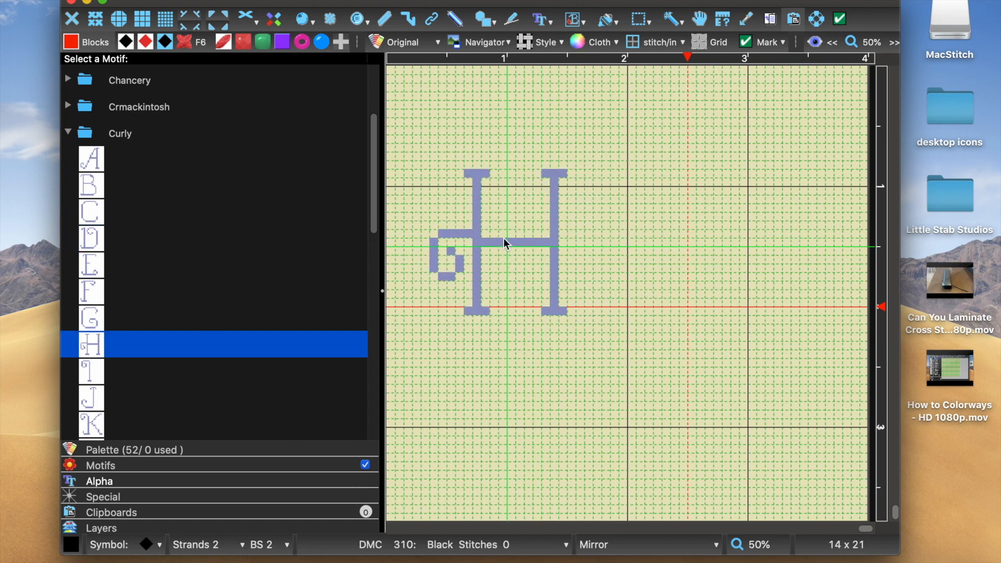
{"action": "left_click", "coordinate": [503, 238]}
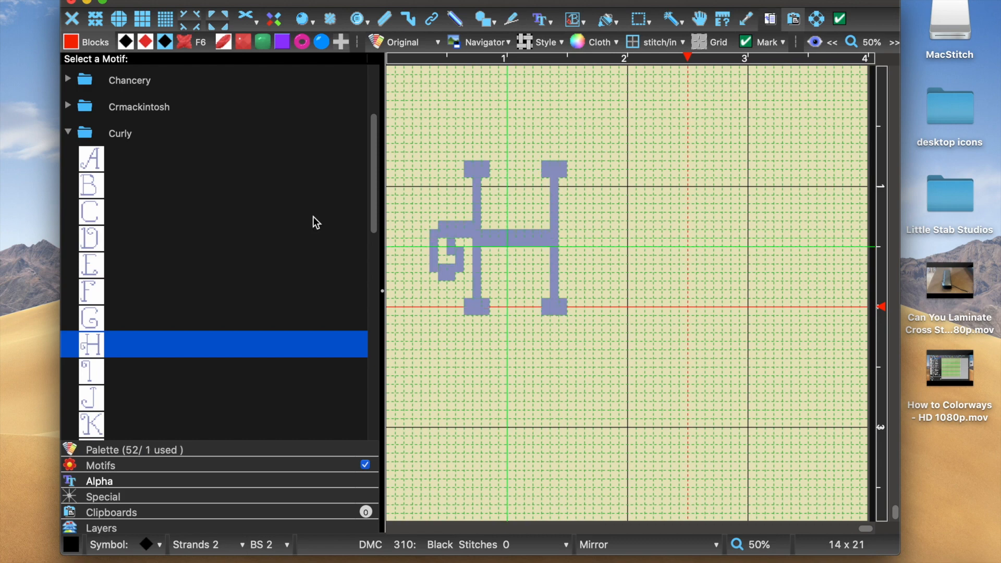
Place a lowercase e from the Lyre alphabet just to the right of the large H.
{"action": "scroll", "coordinate": [205, 300], "scroll_direction": "down", "scroll_amount": 10}
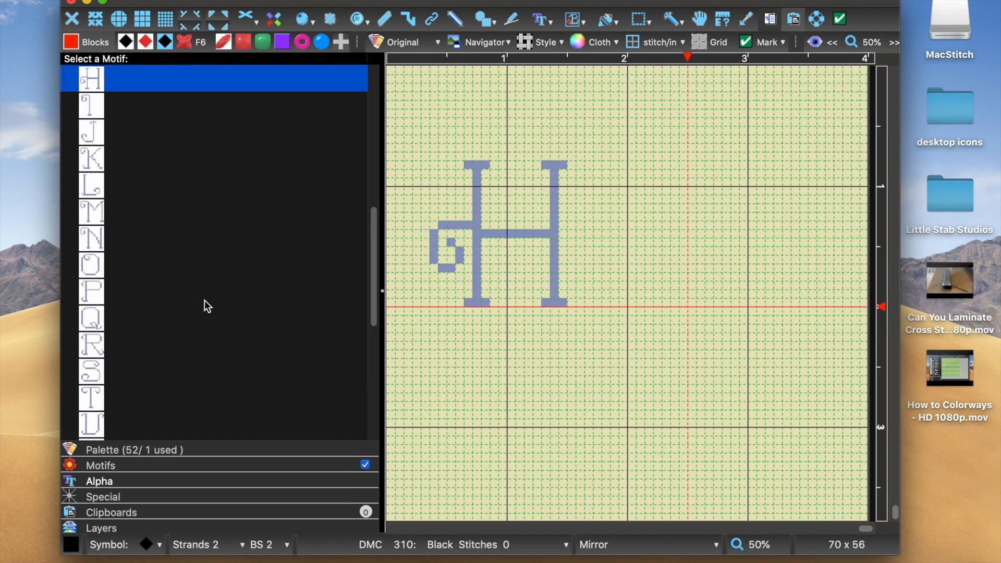
{"action": "scroll", "coordinate": [204, 300], "scroll_direction": "down", "scroll_amount": 2}
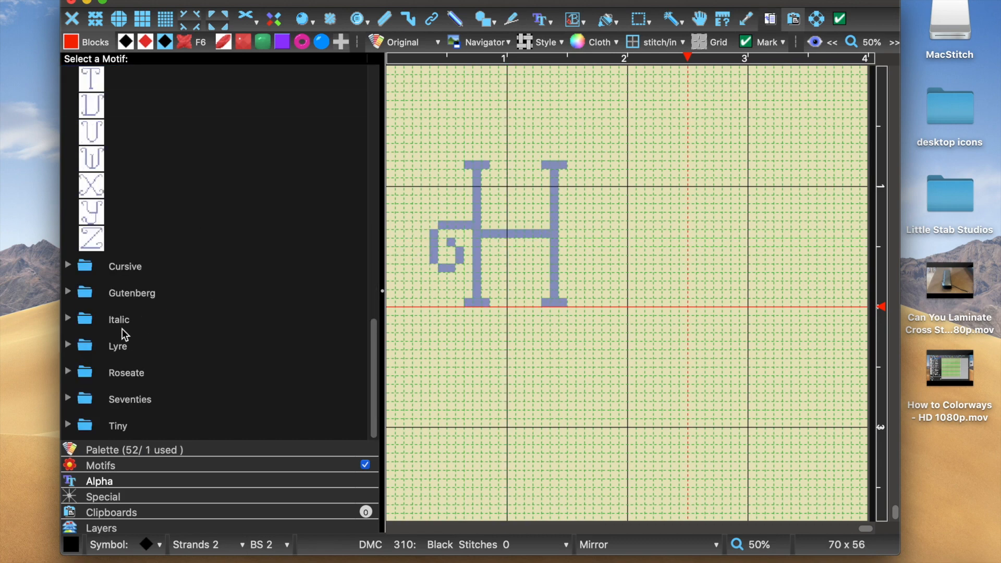
{"action": "left_click", "coordinate": [123, 343]}
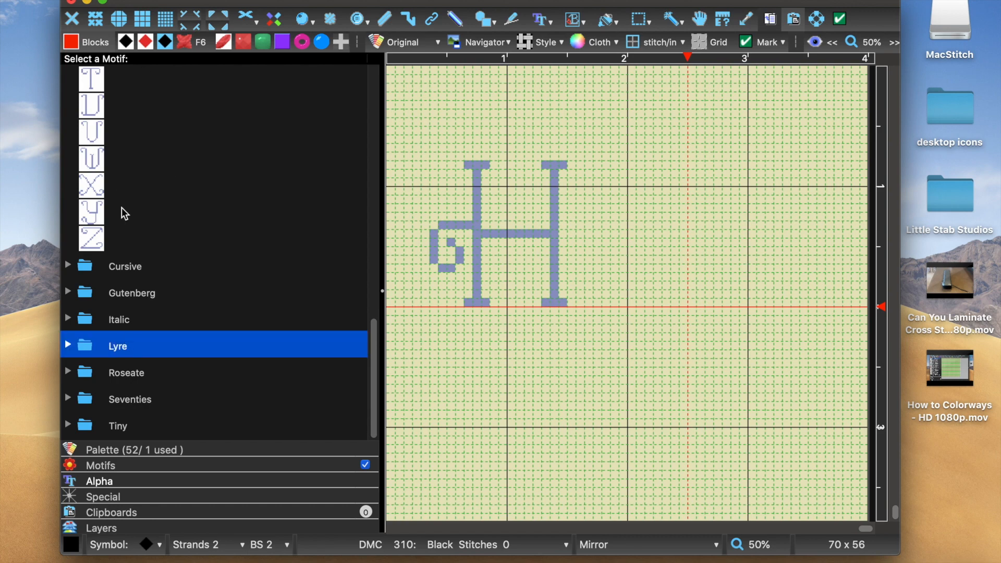
{"action": "left_click", "coordinate": [72, 345]}
{"action": "scroll", "coordinate": [154, 409], "scroll_direction": "down", "scroll_amount": 5}
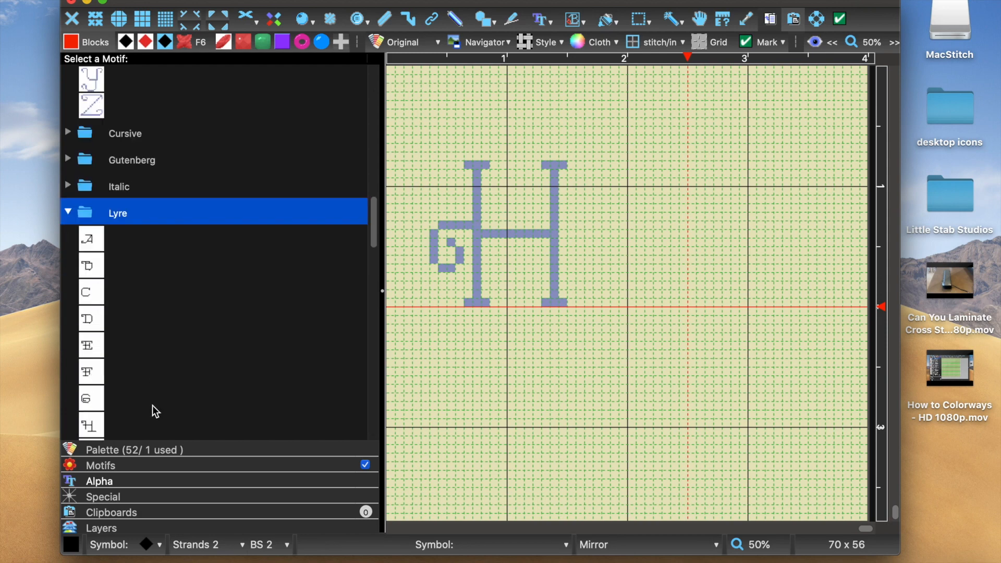
{"action": "scroll", "coordinate": [224, 346], "scroll_direction": "down", "scroll_amount": 10}
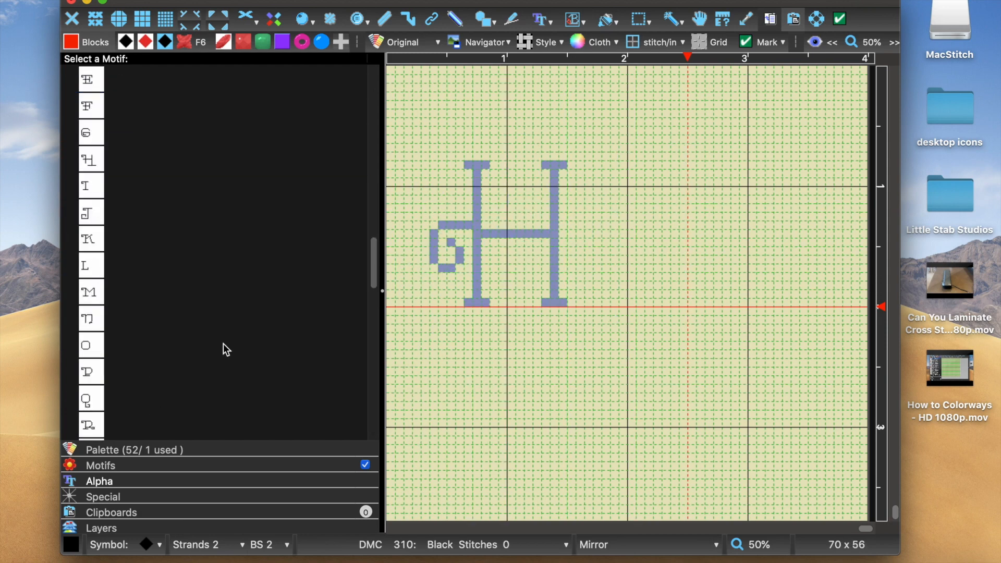
{"action": "scroll", "coordinate": [224, 348], "scroll_direction": "up", "scroll_amount": 4}
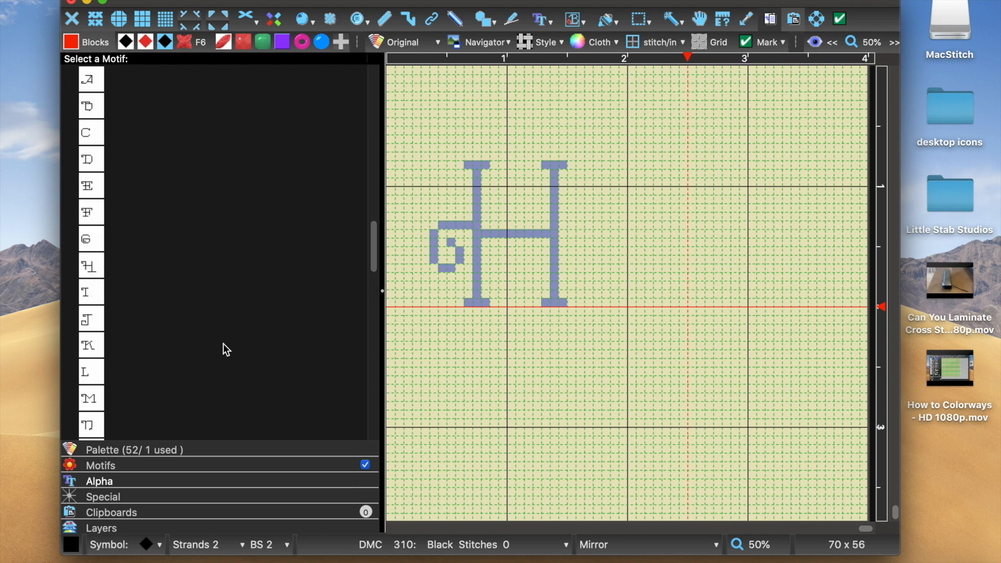
{"action": "scroll", "coordinate": [223, 343], "scroll_direction": "down", "scroll_amount": 12}
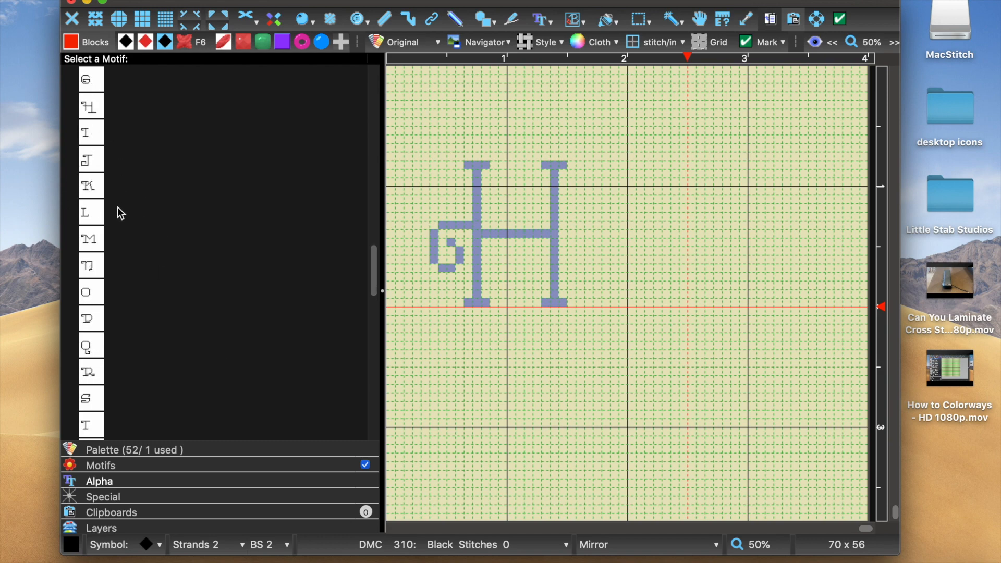
{"action": "scroll", "coordinate": [118, 207], "scroll_direction": "down", "scroll_amount": 6}
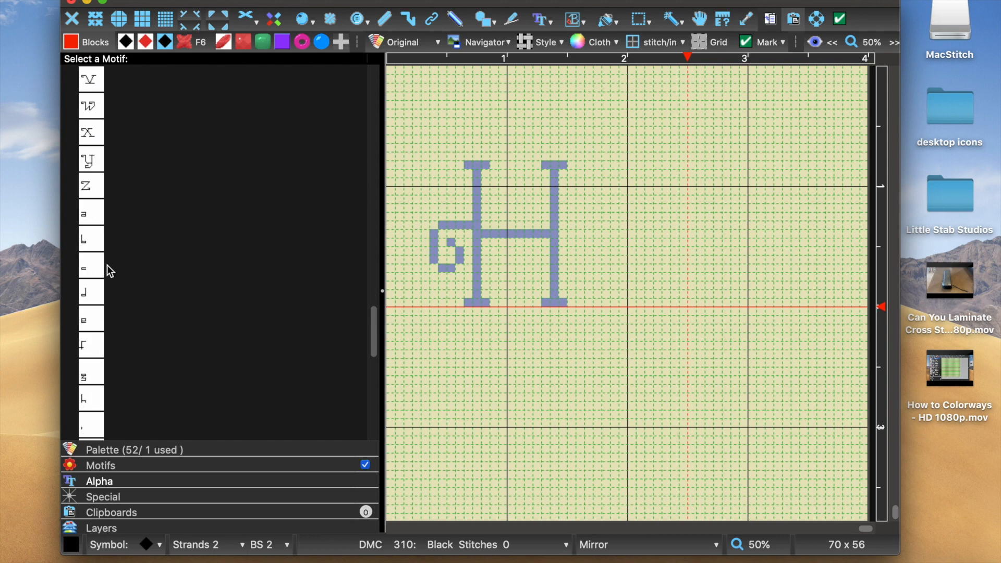
{"action": "left_click", "coordinate": [97, 322]}
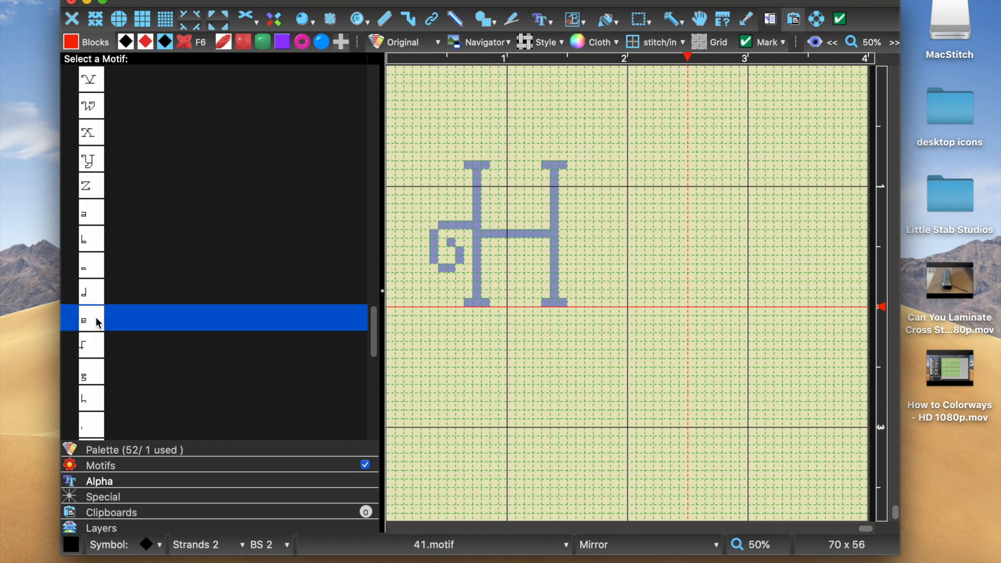
{"action": "left_click", "coordinate": [621, 248]}
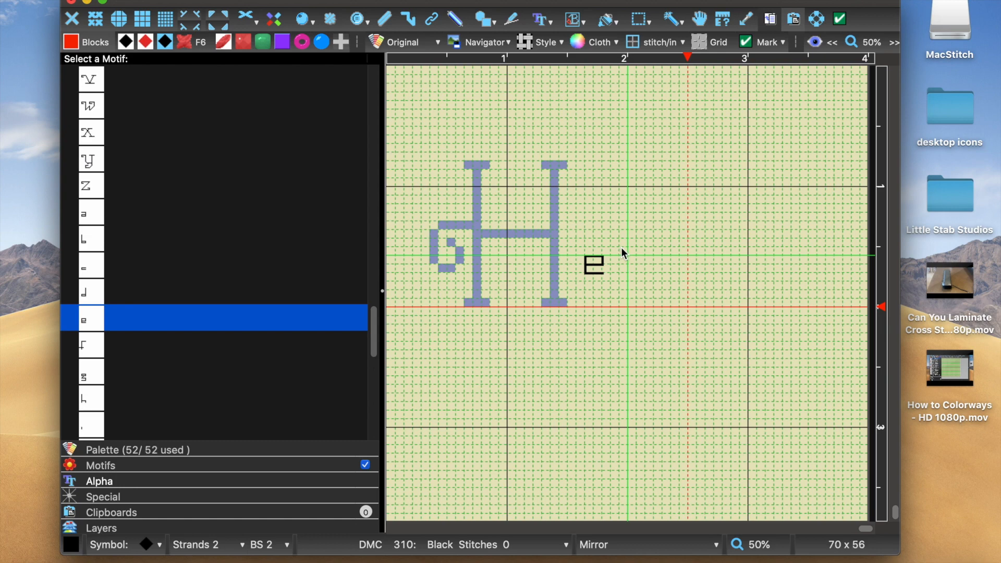
Place the Lyre lowercase l twice, side by side, after the e.
{"action": "scroll", "coordinate": [174, 329], "scroll_direction": "down", "scroll_amount": 2}
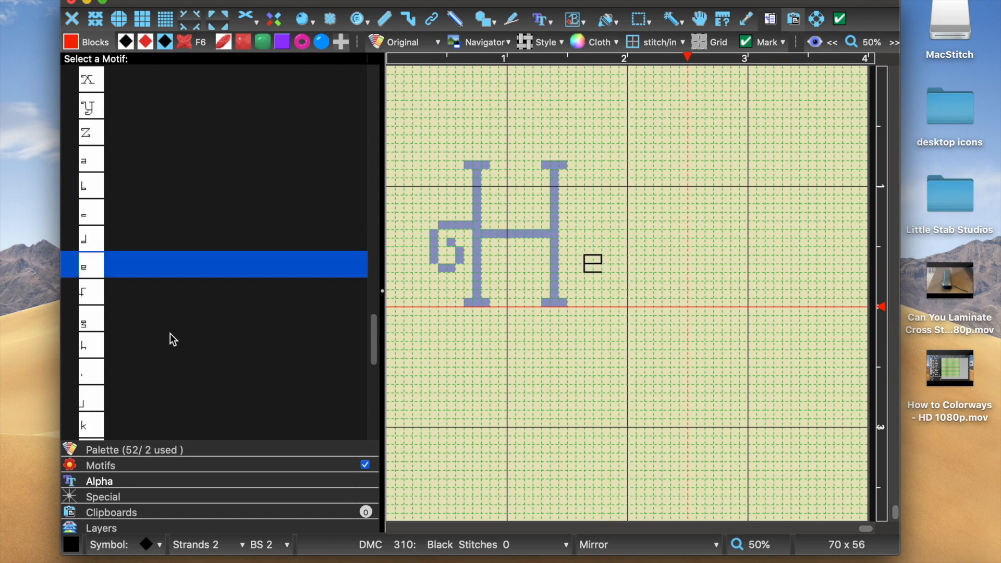
{"action": "scroll", "coordinate": [111, 331], "scroll_direction": "down", "scroll_amount": 2}
{"action": "left_click", "coordinate": [90, 396]}
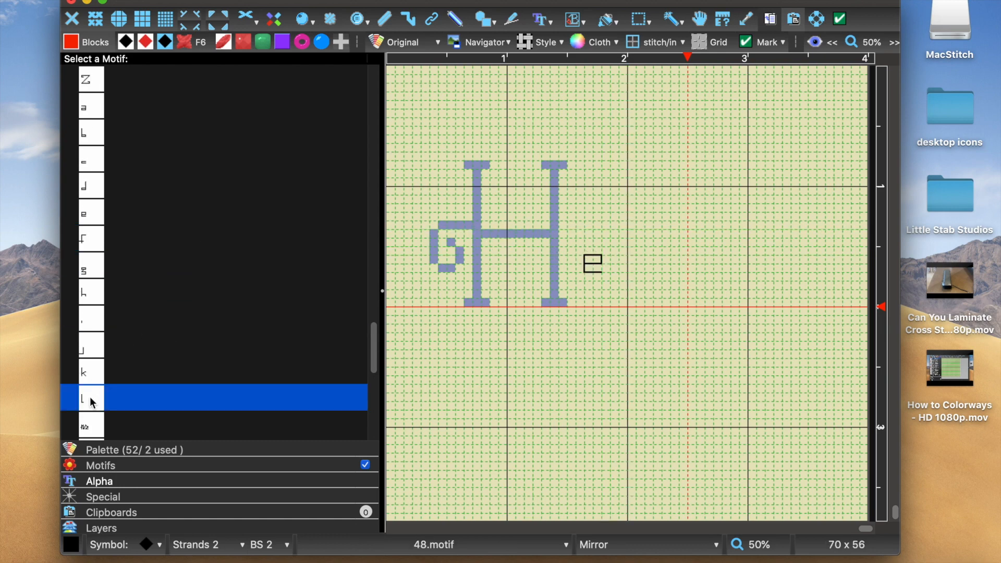
{"action": "left_click", "coordinate": [625, 255]}
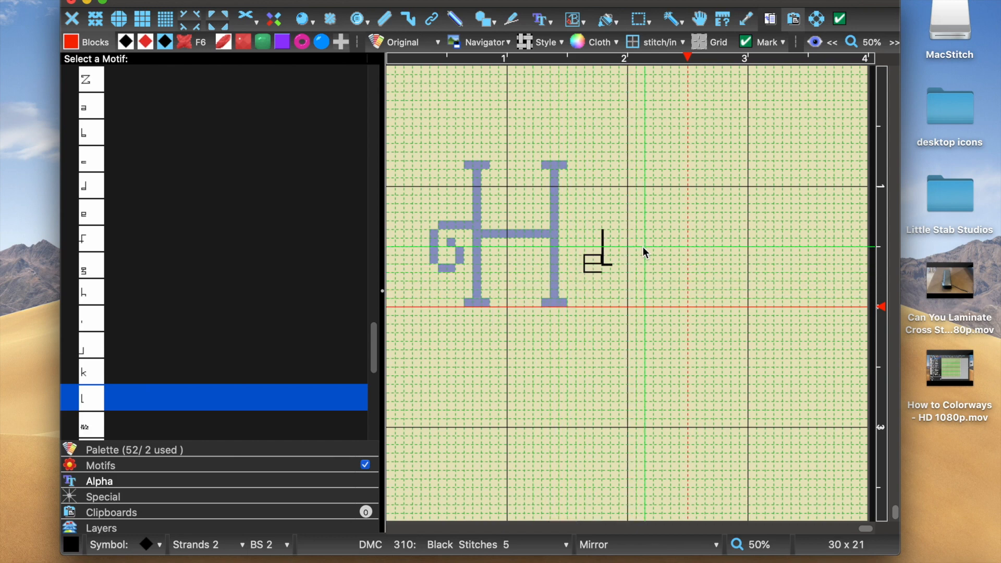
{"action": "left_click", "coordinate": [651, 249]}
{"action": "left_click", "coordinate": [662, 248]}
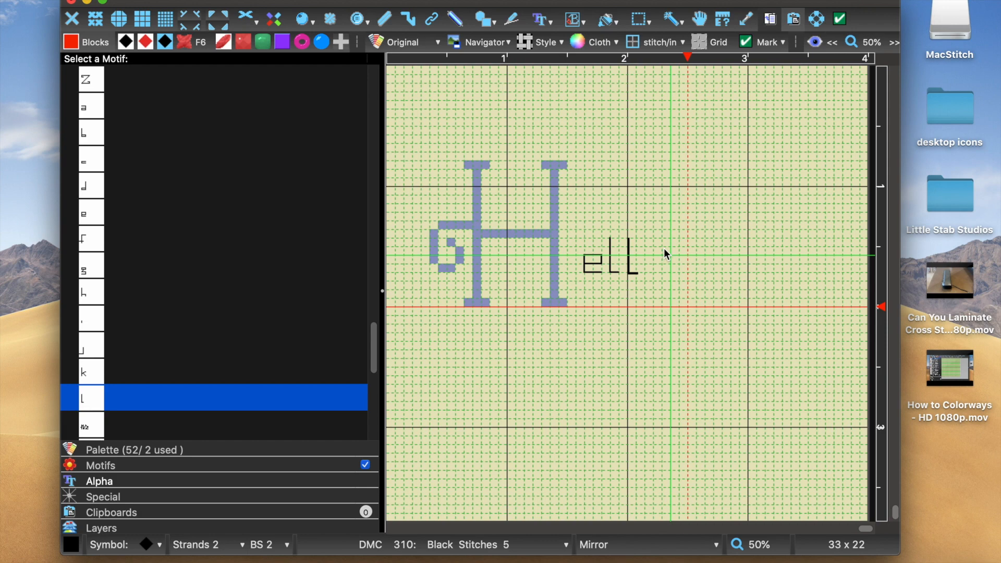
Place the Lyre lowercase o after the second l to complete the word Hello.
{"action": "scroll", "coordinate": [322, 336], "scroll_direction": "down", "scroll_amount": 4}
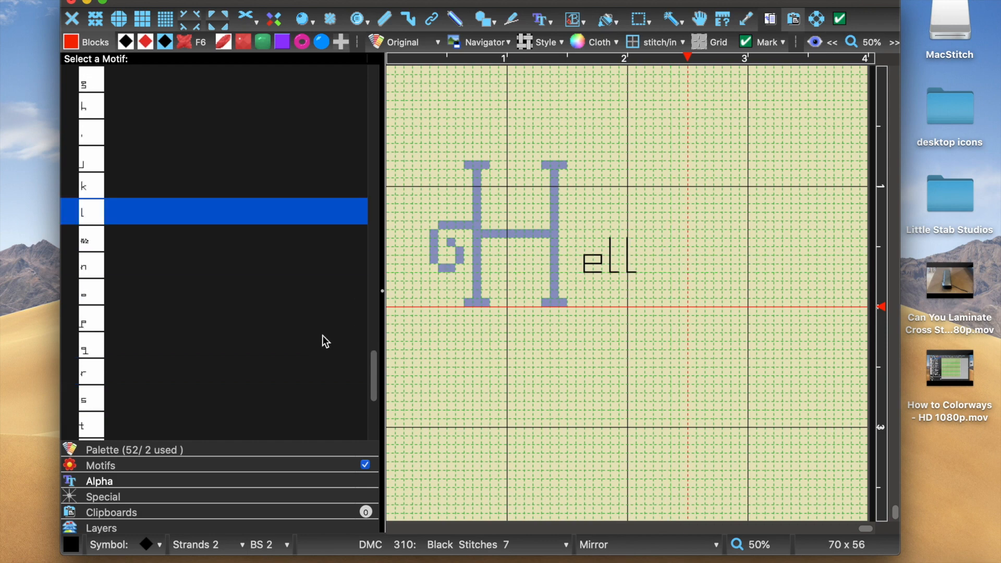
{"action": "left_click", "coordinate": [203, 288]}
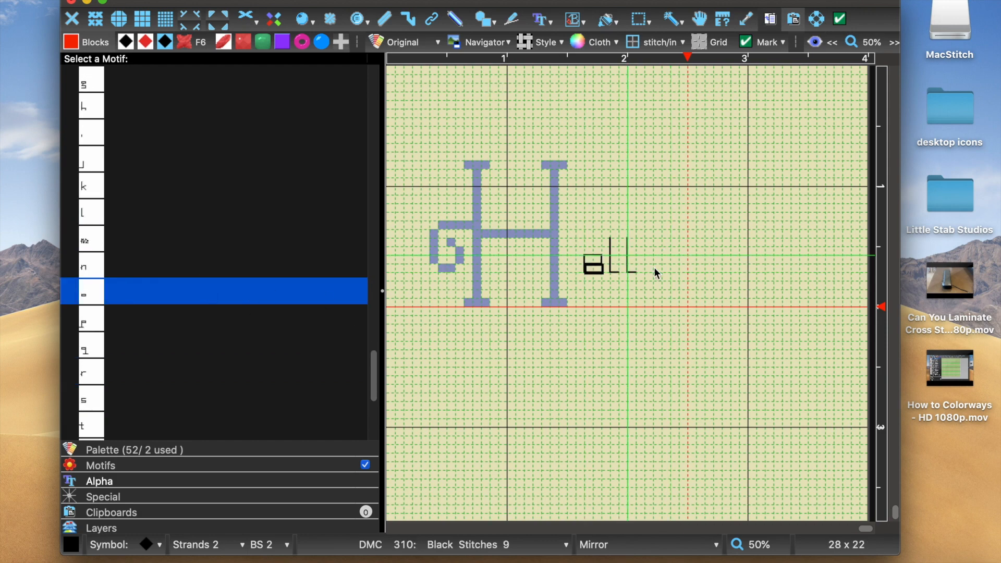
{"action": "left_click", "coordinate": [671, 259]}
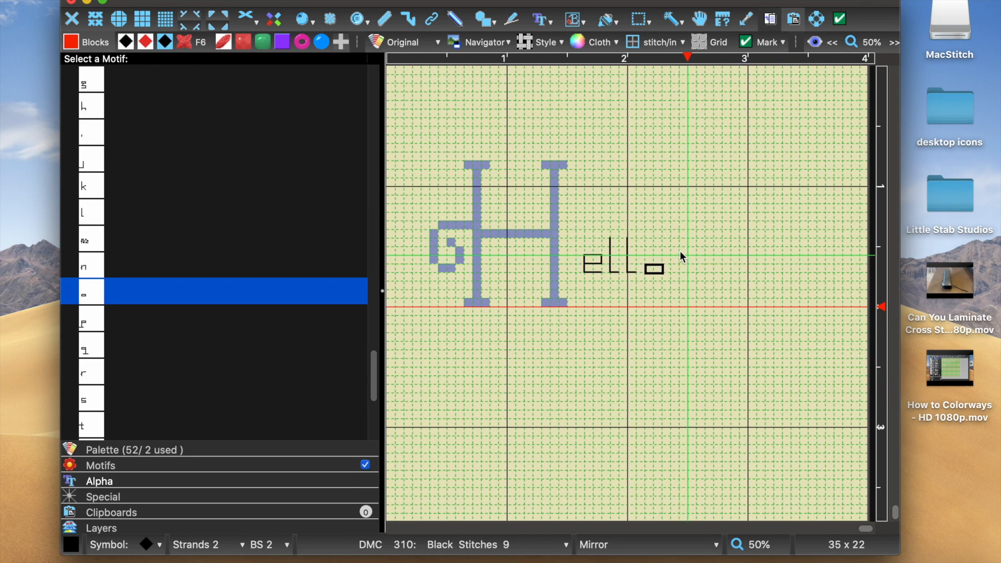
Collapse the Lyre and Curly alphabet folders in the motif library.
{"action": "scroll", "coordinate": [170, 235], "scroll_direction": "up", "scroll_amount": 10}
{"action": "scroll", "coordinate": [170, 234], "scroll_direction": "up", "scroll_amount": 5}
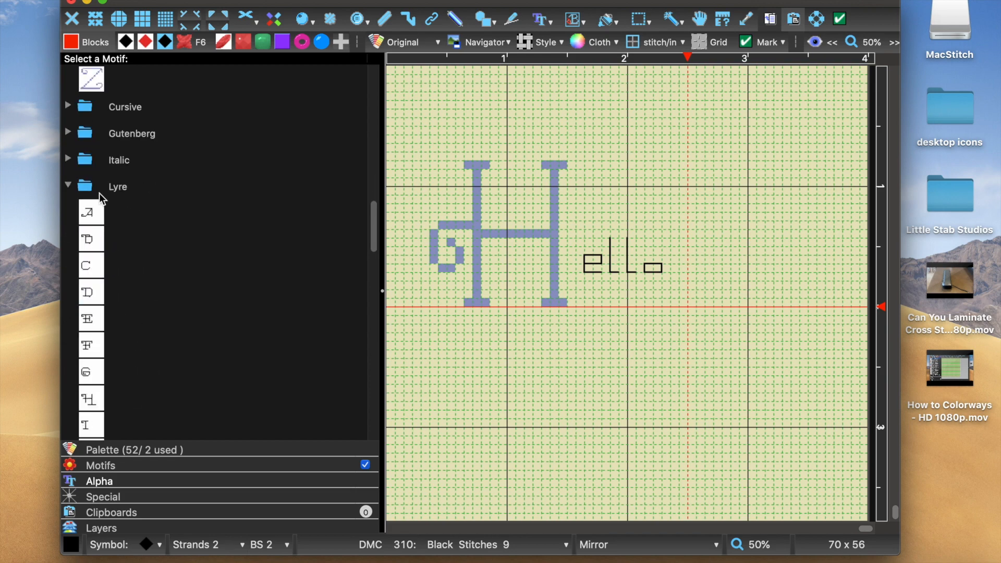
{"action": "left_click", "coordinate": [102, 191]}
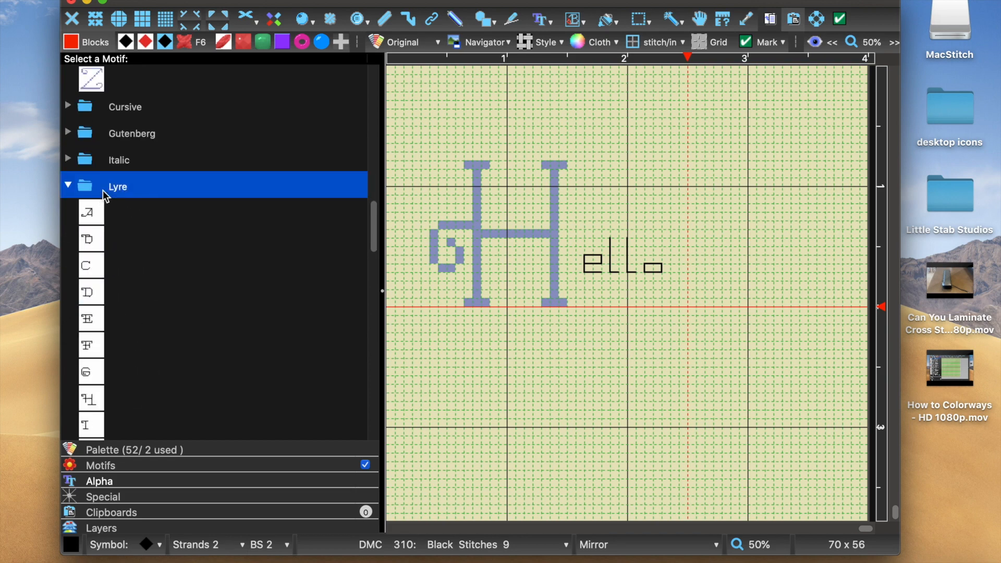
{"action": "left_click", "coordinate": [102, 190]}
{"action": "scroll", "coordinate": [219, 176], "scroll_direction": "up", "scroll_amount": 10}
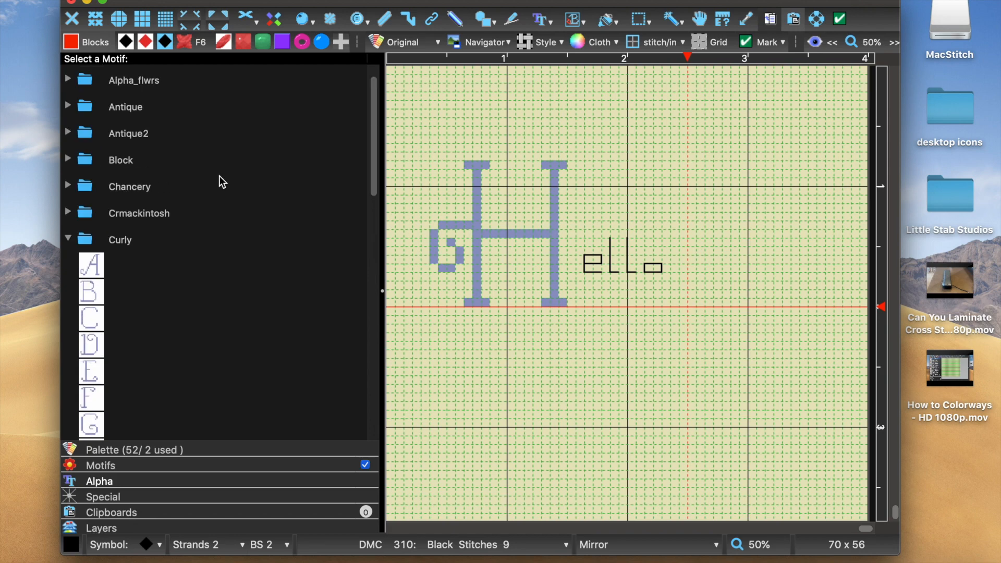
{"action": "left_click", "coordinate": [71, 240]}
{"action": "left_click", "coordinate": [72, 239]}
{"action": "left_click", "coordinate": [72, 239]}
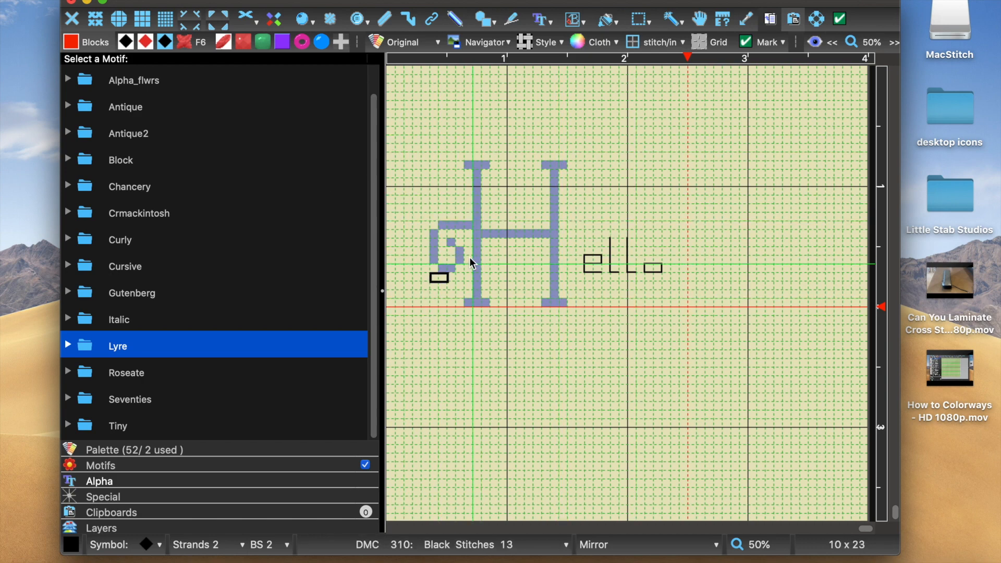
Select the area around the large H with the rectangular Select tool.
{"action": "left_click", "coordinate": [648, 276]}
{"action": "left_click", "coordinate": [646, 24]}
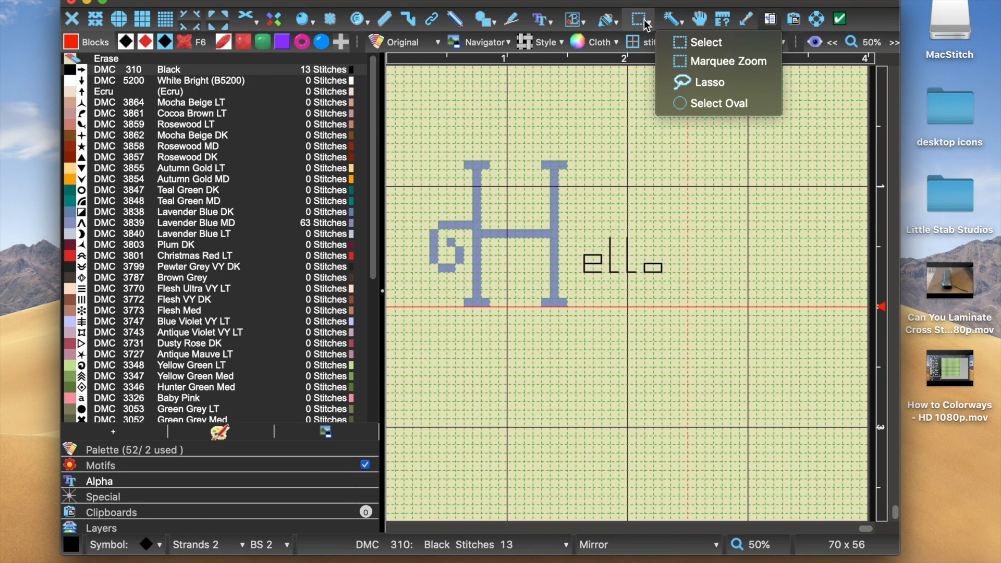
{"action": "left_click", "coordinate": [671, 46]}
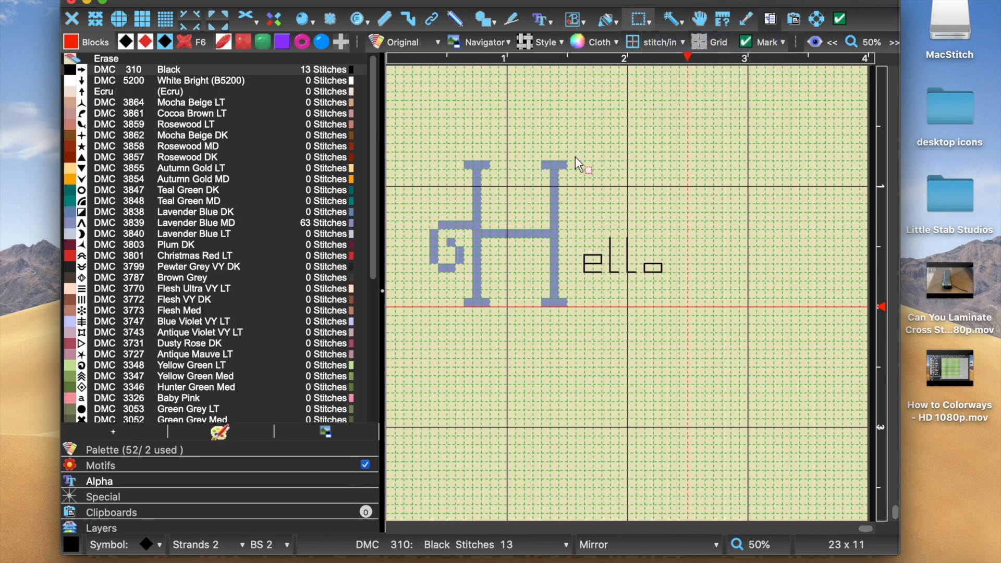
{"action": "left_click_drag", "start_coordinate": [575, 157], "coordinate": [427, 327]}
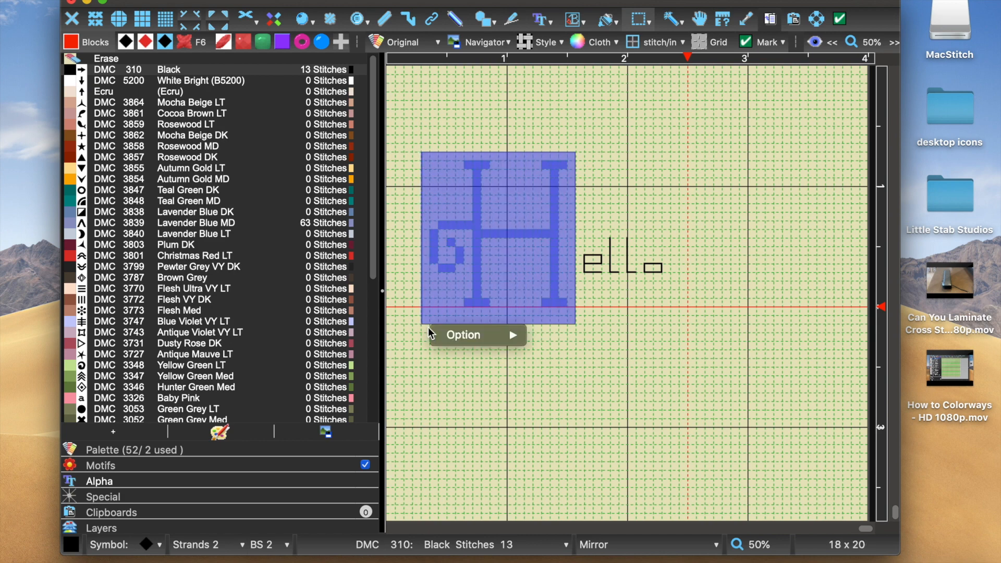
{"action": "mouse_move", "coordinate": [441, 335]}
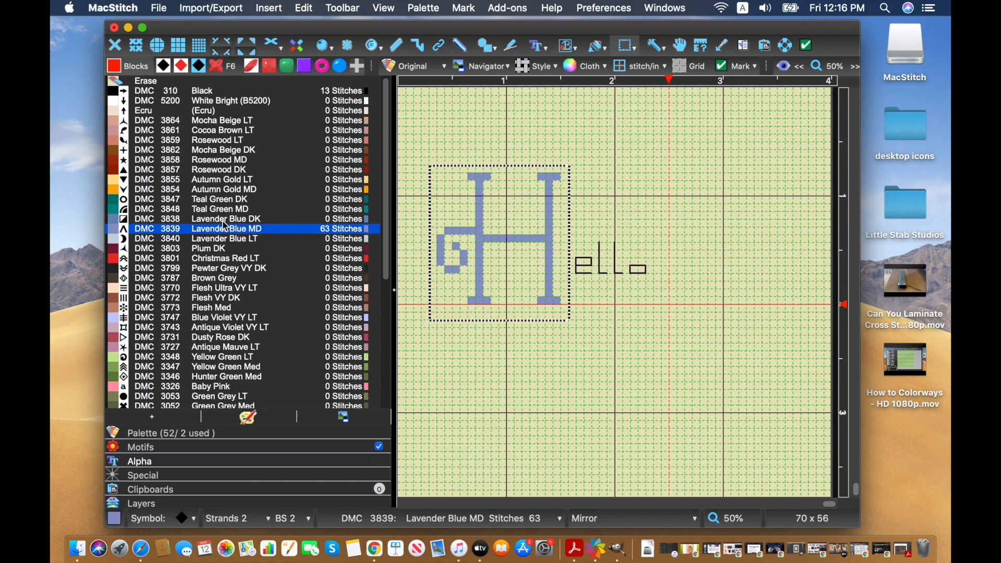
Replace the active Lavender Blue MD thread with DMC 319 Pistachio Green throughout the chart.
{"action": "left_click", "coordinate": [413, 9]}
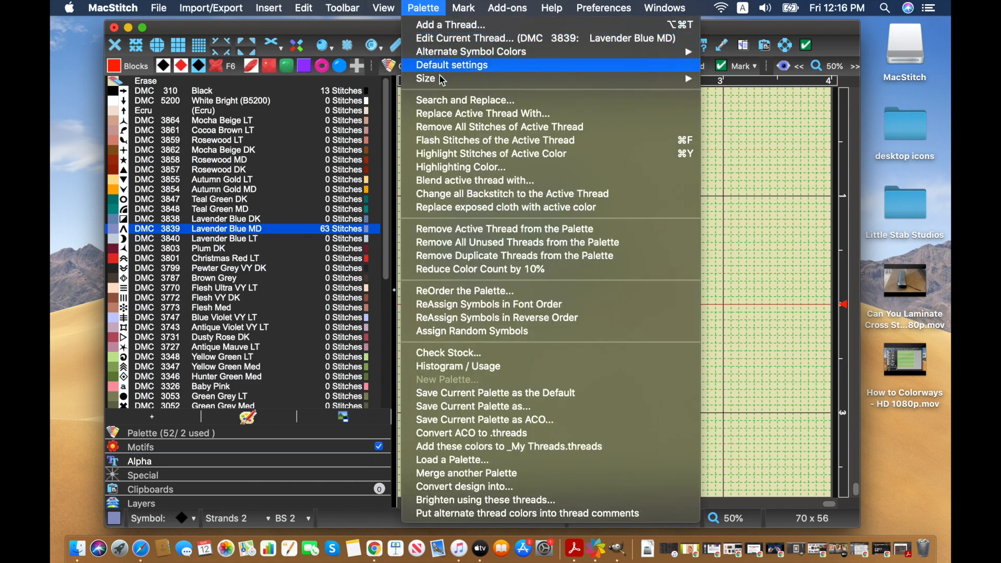
{"action": "left_click", "coordinate": [449, 113]}
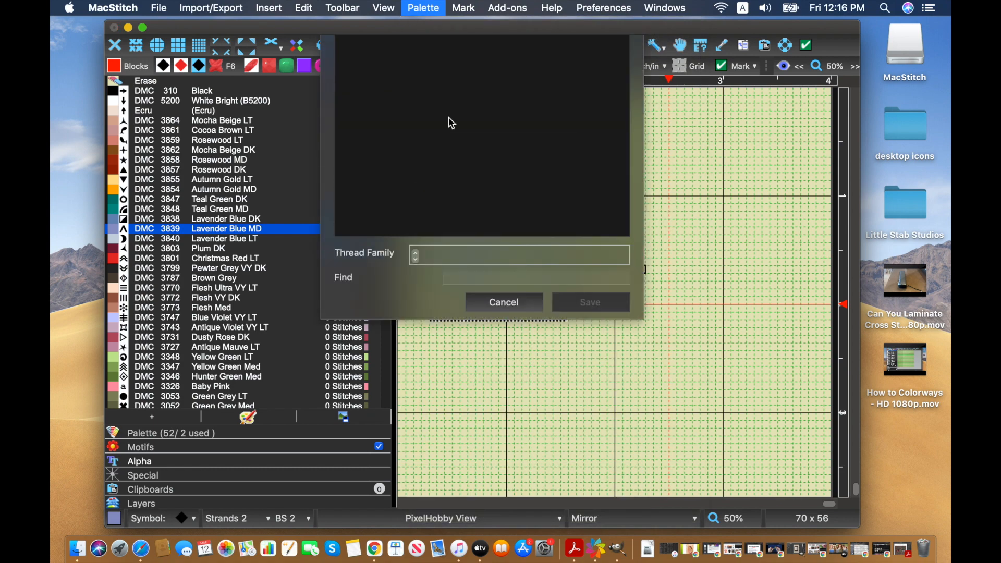
{"action": "scroll", "coordinate": [450, 138], "scroll_direction": "down", "scroll_amount": 7}
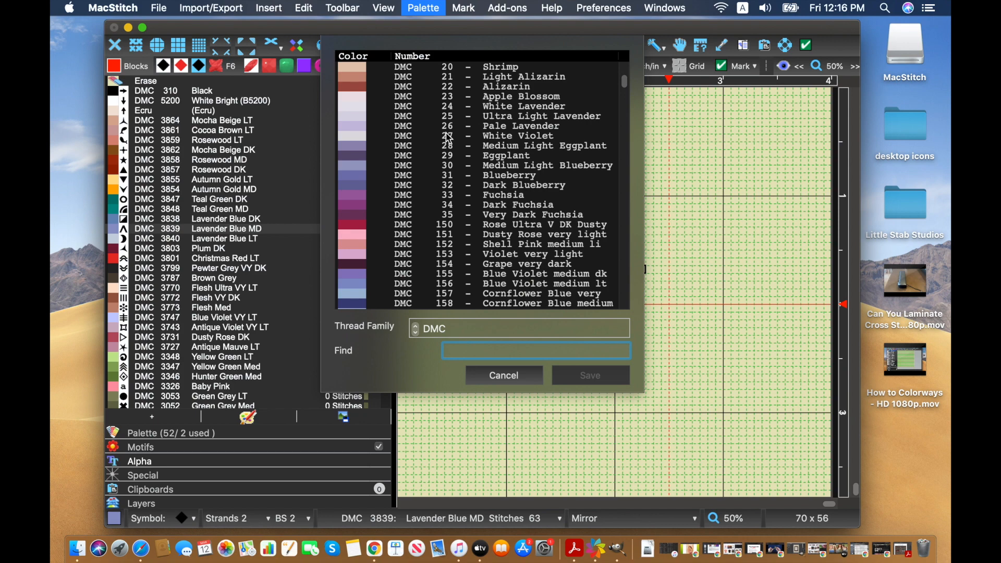
{"action": "scroll", "coordinate": [449, 138], "scroll_direction": "down", "scroll_amount": 15}
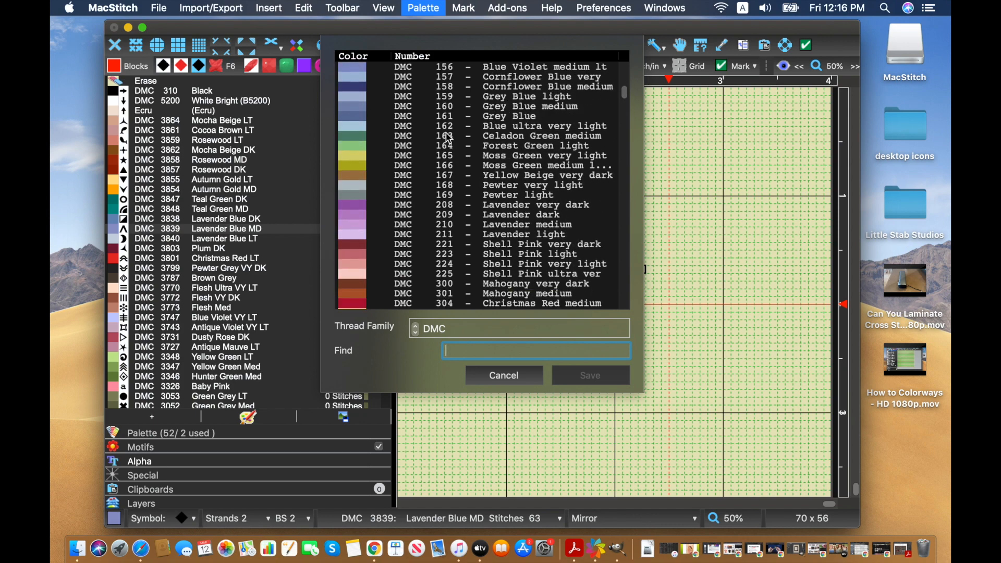
{"action": "left_click", "coordinate": [510, 208]}
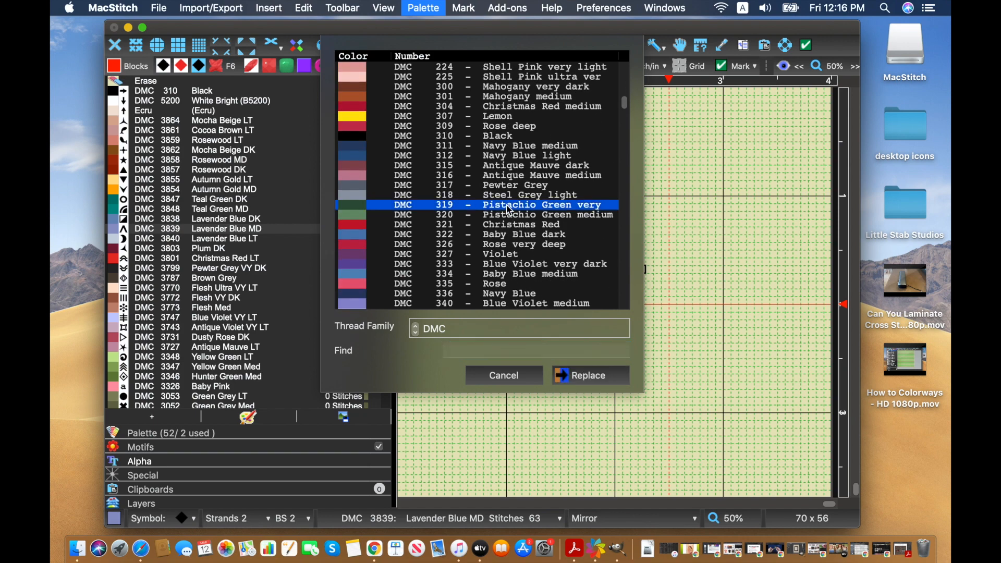
{"action": "left_click", "coordinate": [590, 371]}
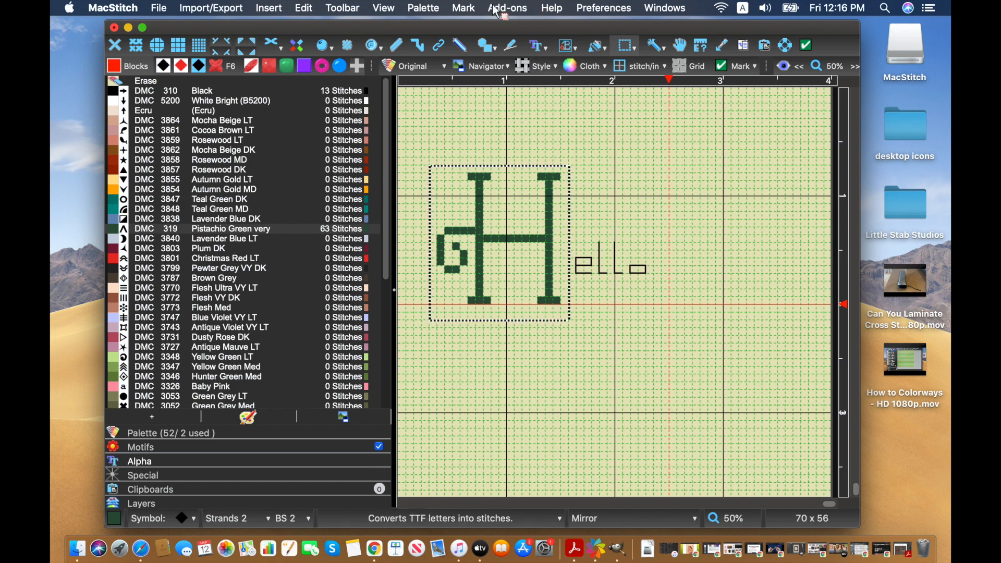
Select the area around the large H and promote the selection to a layer.
{"action": "left_click", "coordinate": [628, 46]}
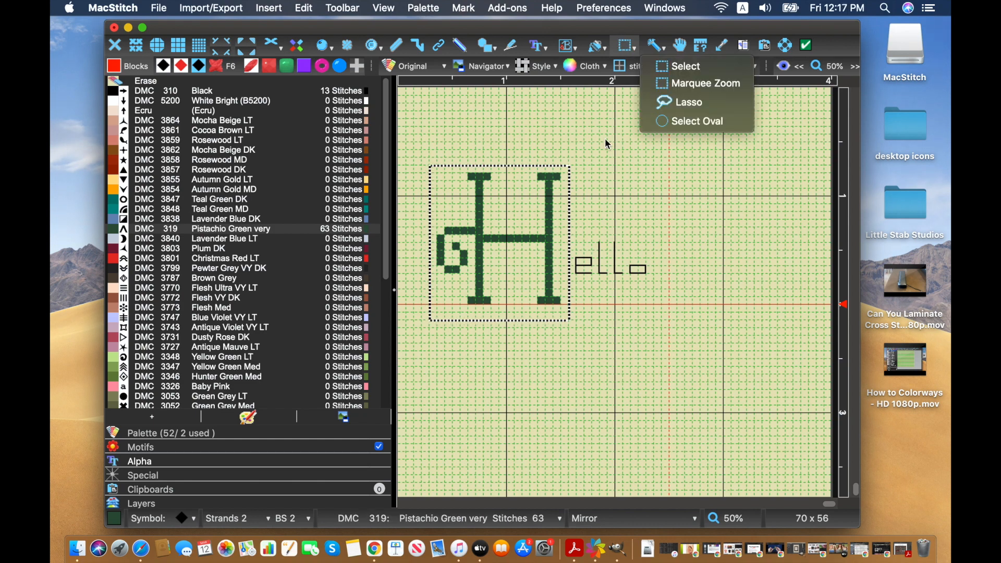
{"action": "left_click", "coordinate": [676, 66]}
{"action": "left_click_drag", "start_coordinate": [571, 166], "coordinate": [435, 313]}
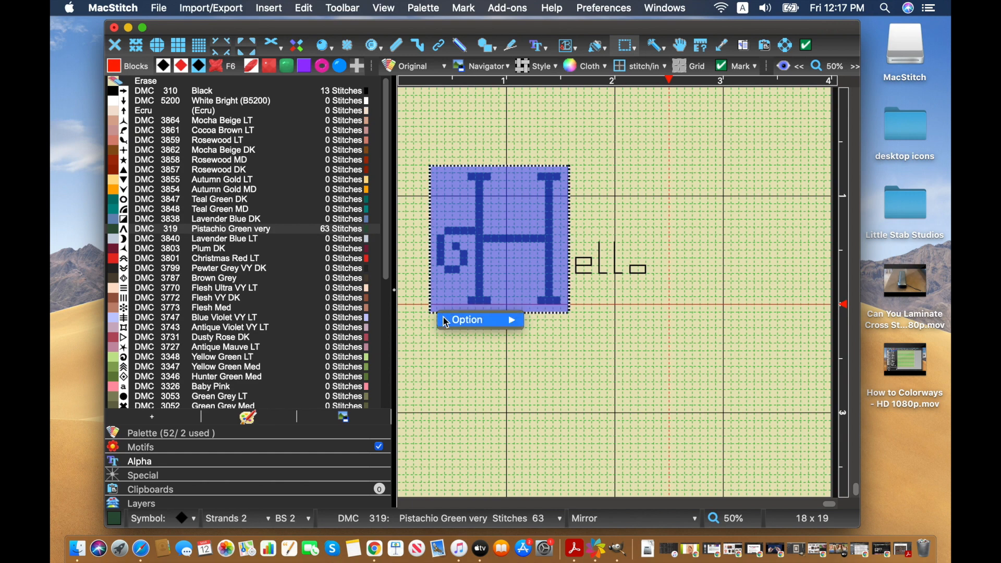
{"action": "mouse_move", "coordinate": [452, 321]}
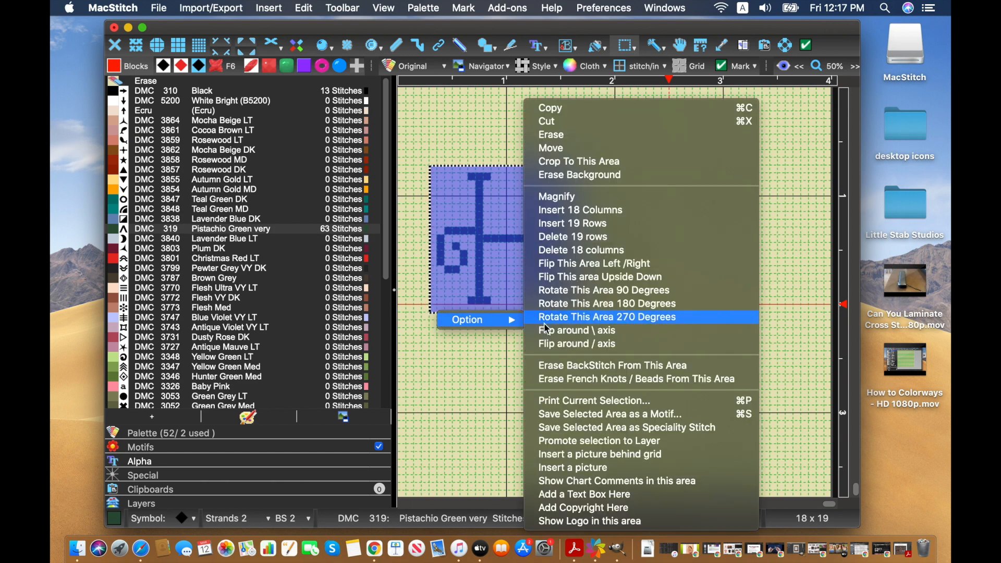
{"action": "left_click", "coordinate": [583, 443]}
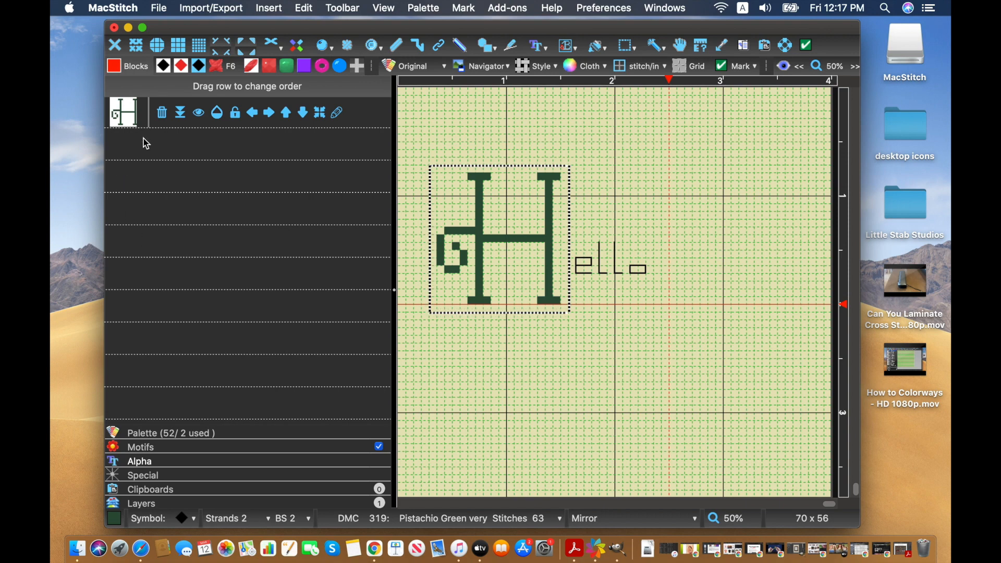
Try shrinking the H layer to 10% and undo the change.
{"action": "left_click", "coordinate": [319, 115]}
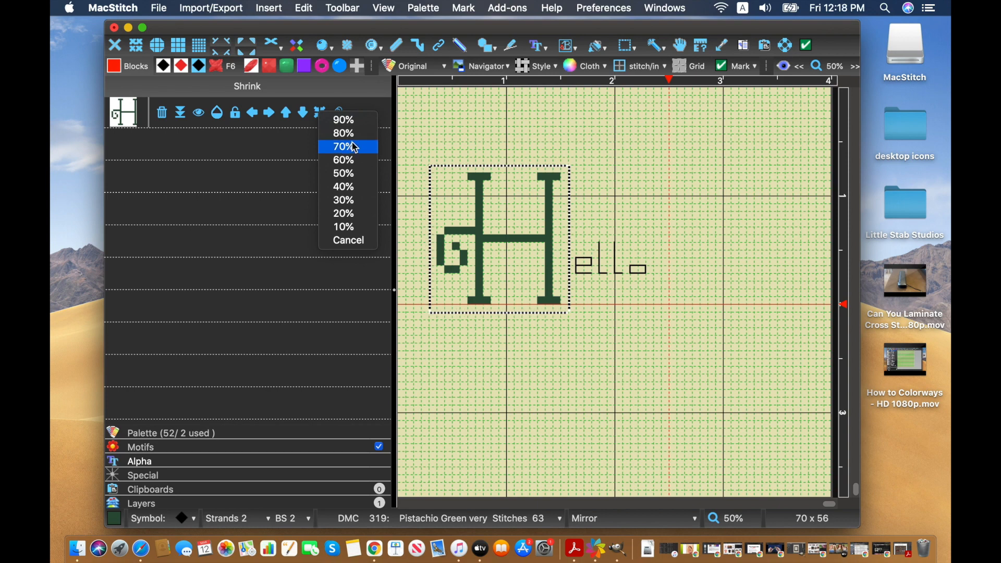
{"action": "left_click", "coordinate": [367, 225]}
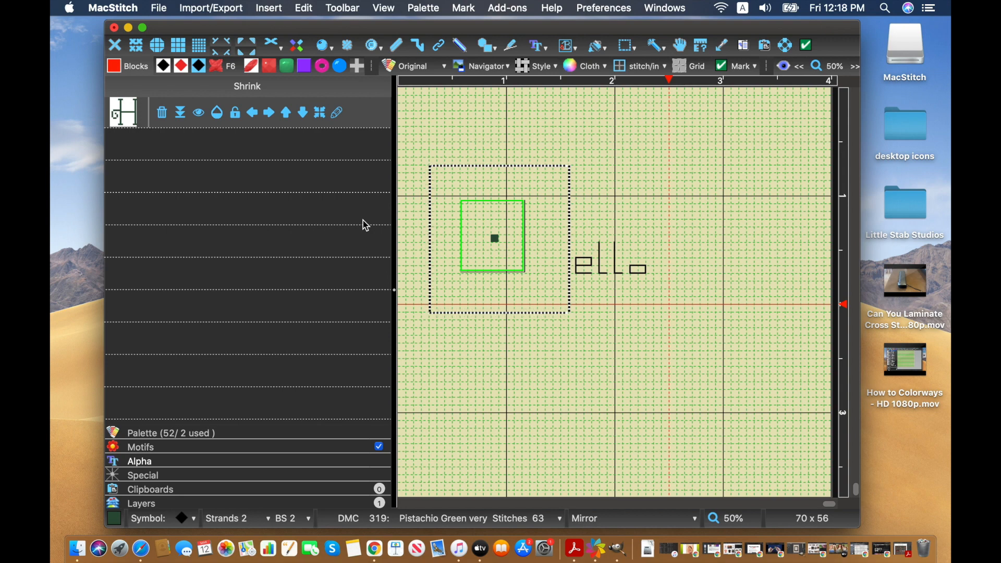
{"action": "key", "text": "super+z"}
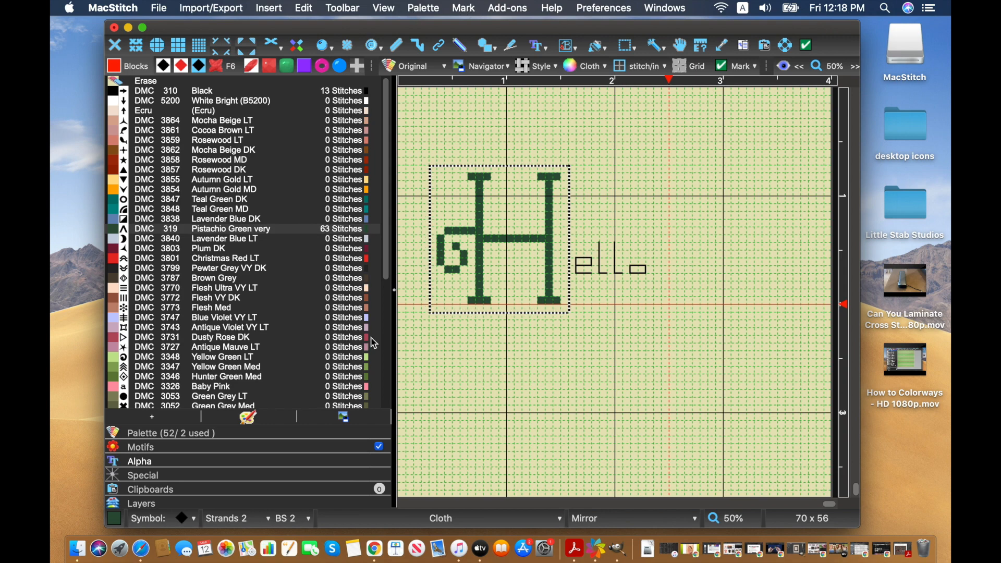
With the layer list open, reselect a 17 x 21 area around the large H and promote it to a layer.
{"action": "left_click", "coordinate": [316, 501]}
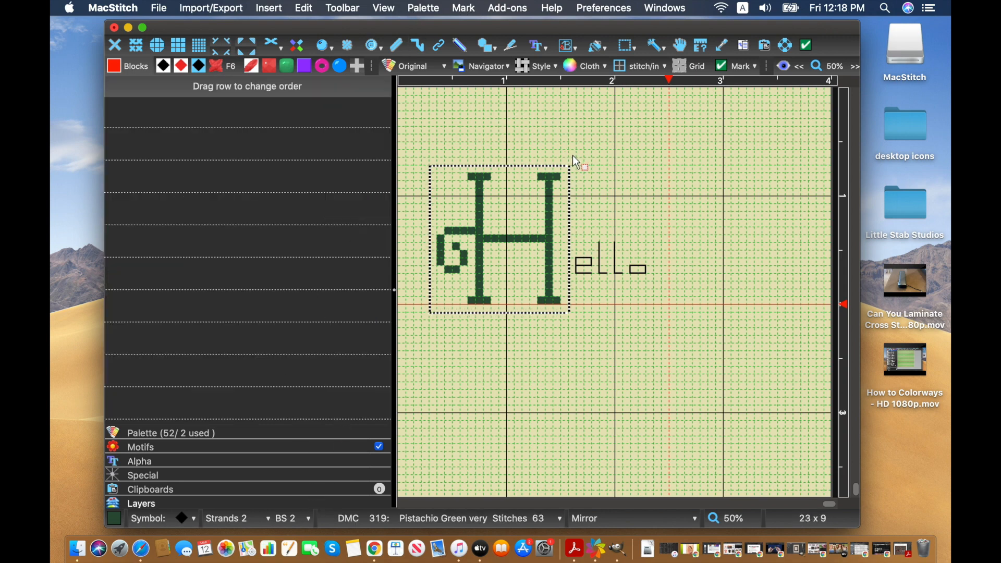
{"action": "left_click_drag", "start_coordinate": [561, 157], "coordinate": [515, 244]}
{"action": "left_click_drag", "start_coordinate": [444, 335], "coordinate": [430, 324]}
{"action": "mouse_move", "coordinate": [449, 337]}
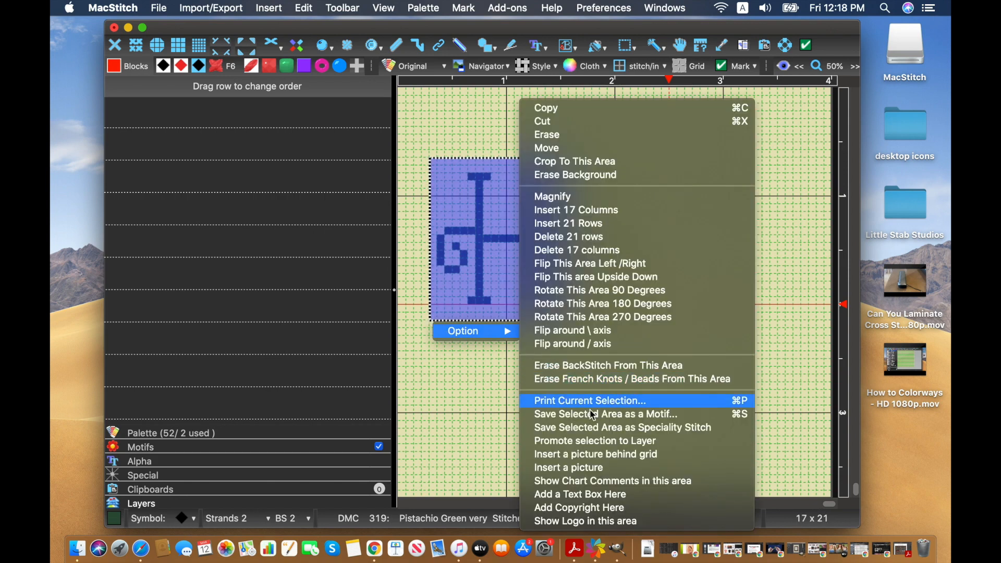
{"action": "left_click", "coordinate": [578, 438]}
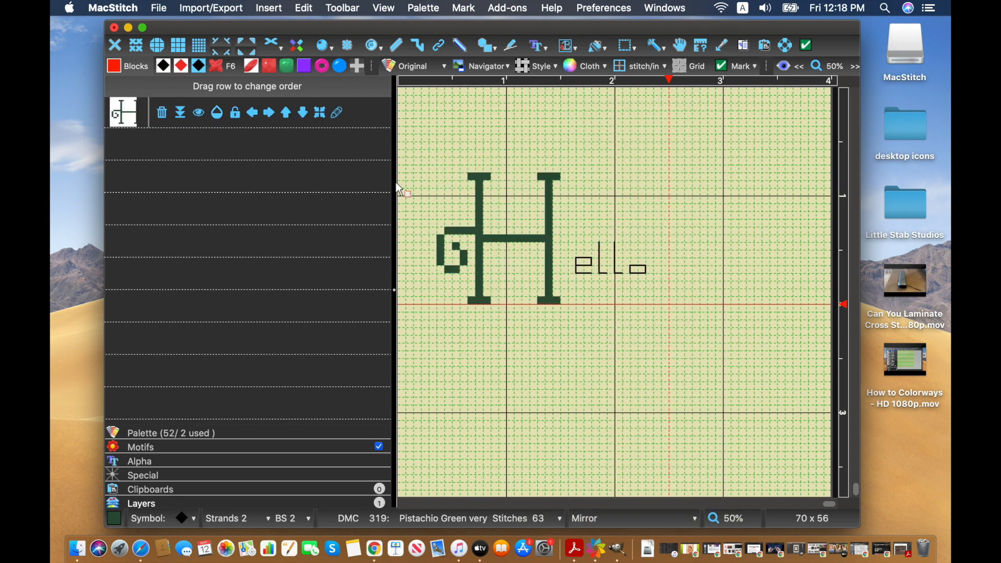
Shrink the H layer to 90% and merge it into the chart.
{"action": "left_click", "coordinate": [321, 113]}
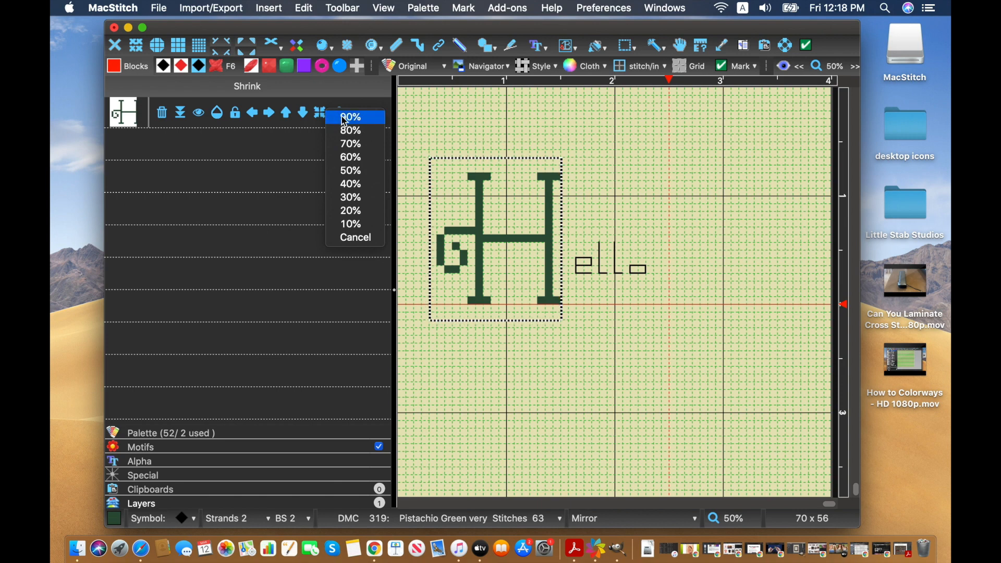
{"action": "left_click", "coordinate": [342, 117]}
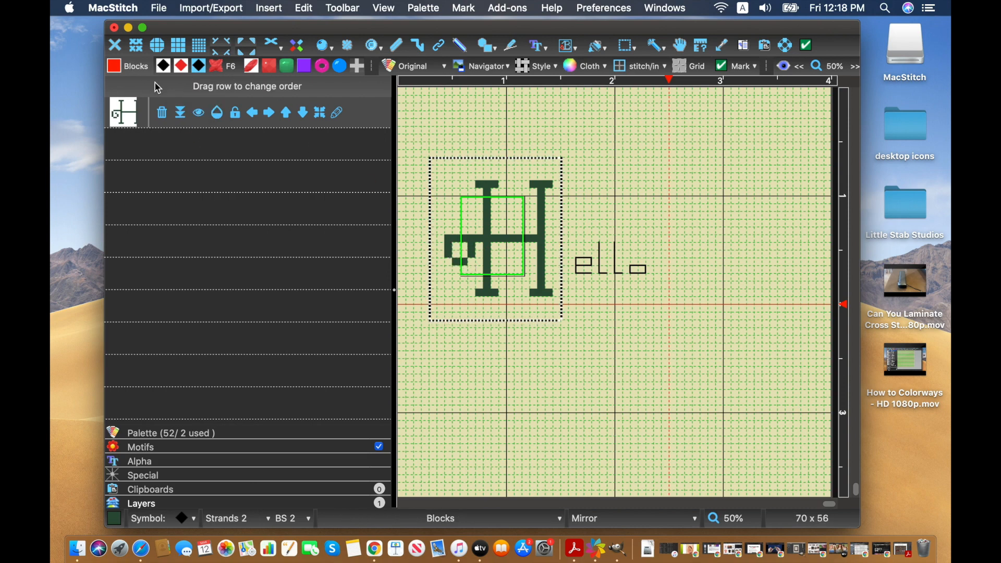
{"action": "left_click", "coordinate": [115, 46]}
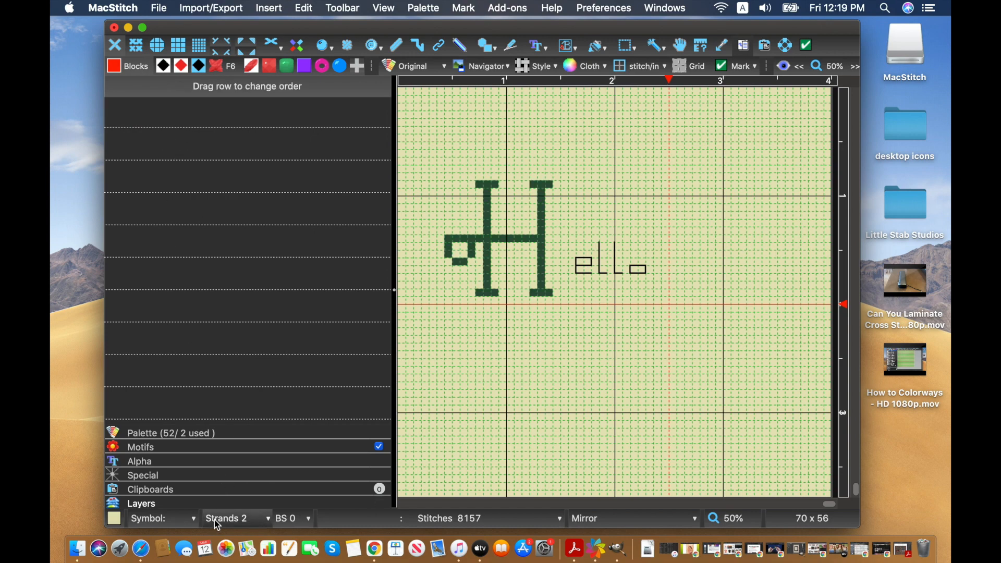
Touch up the curl of the shrunken H by erasing a stitch and adding one in the dark green sampled from the letter.
{"action": "left_click", "coordinate": [178, 434]}
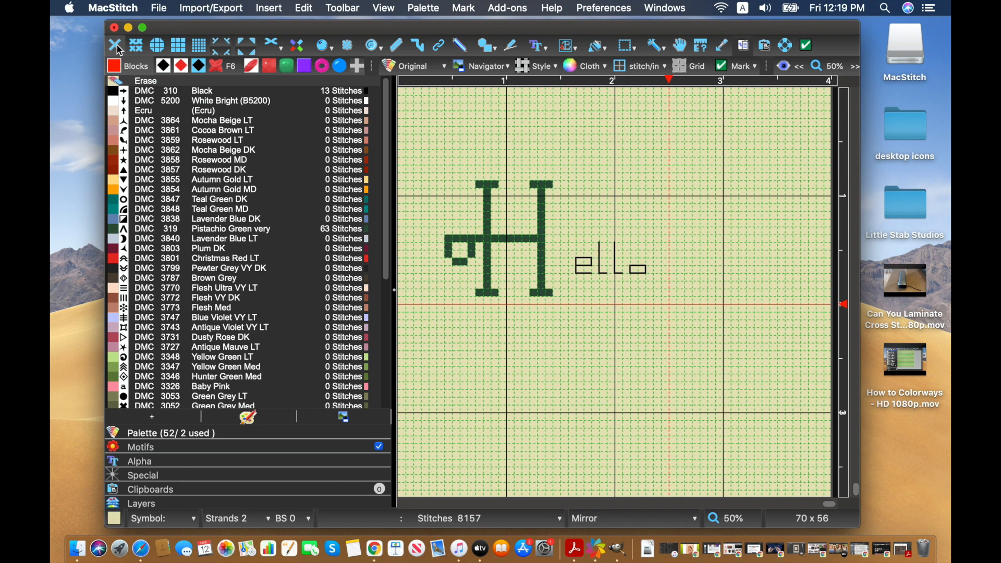
{"action": "left_click", "coordinate": [471, 253]}
{"action": "left_click", "coordinate": [723, 47]}
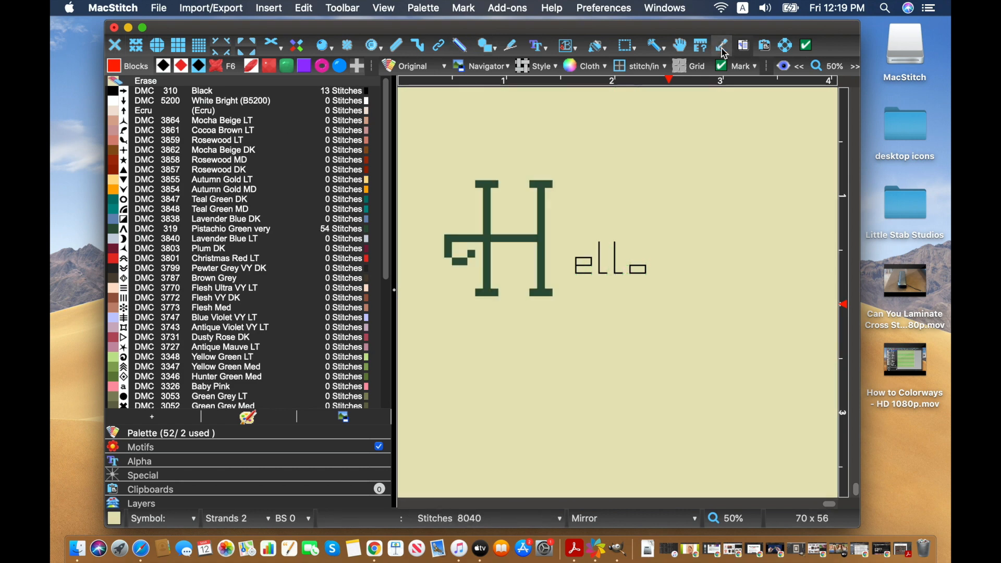
{"action": "left_click", "coordinate": [484, 238]}
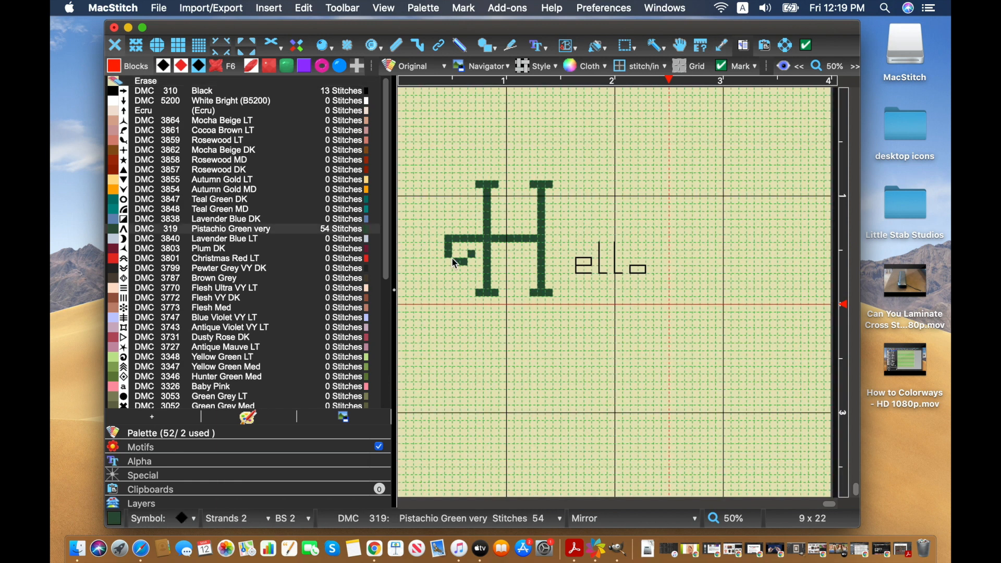
{"action": "left_click", "coordinate": [465, 248]}
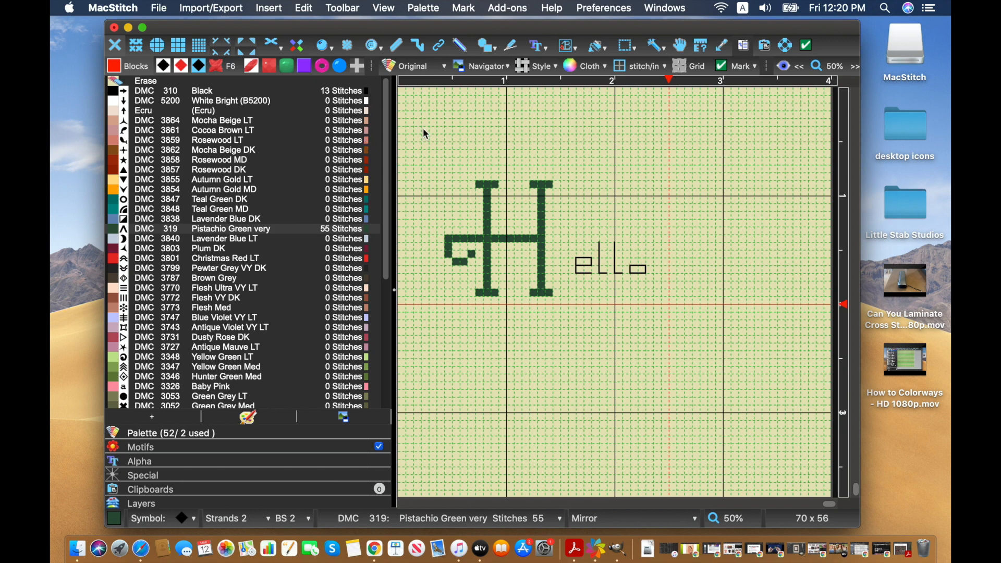
Select the area around the small letters ello with the rectangular Select tool.
{"action": "left_click", "coordinate": [633, 46]}
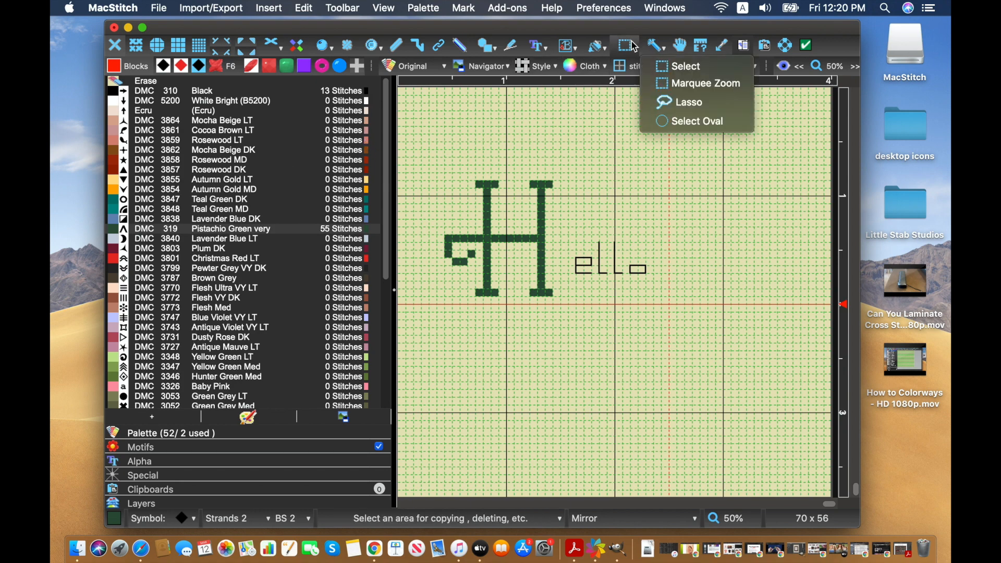
{"action": "left_click", "coordinate": [668, 67]}
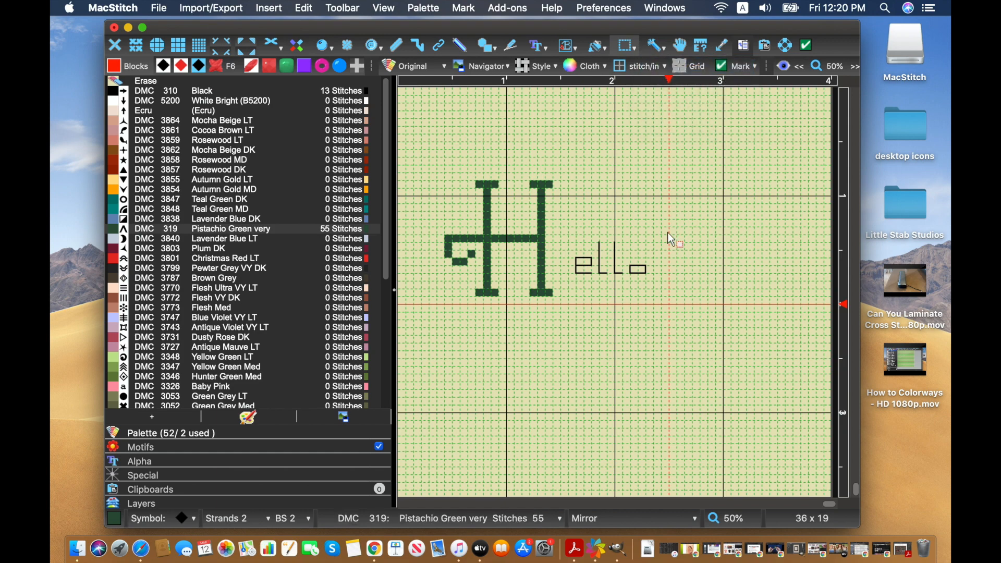
{"action": "left_click_drag", "start_coordinate": [655, 235], "coordinate": [570, 286]}
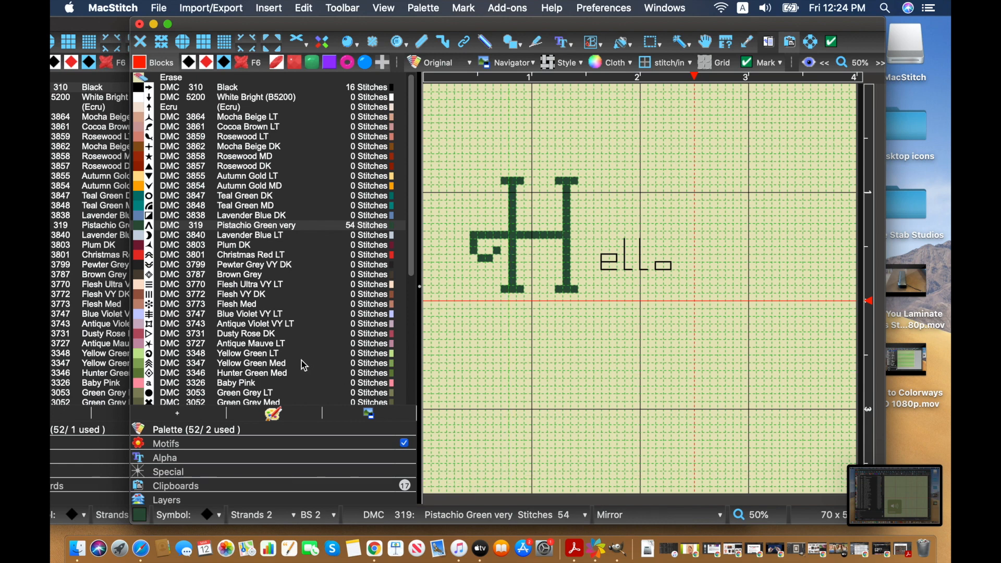
{"action": "left_click", "coordinate": [653, 43]}
{"action": "left_click", "coordinate": [729, 62]}
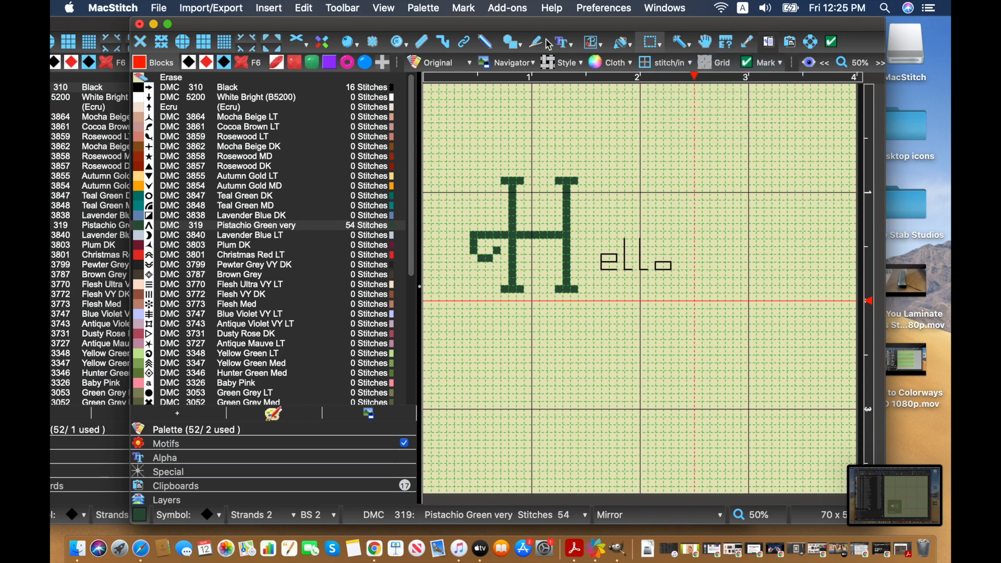
Close the other untitled chart without saving its changes.
{"action": "left_click", "coordinate": [91, 31]}
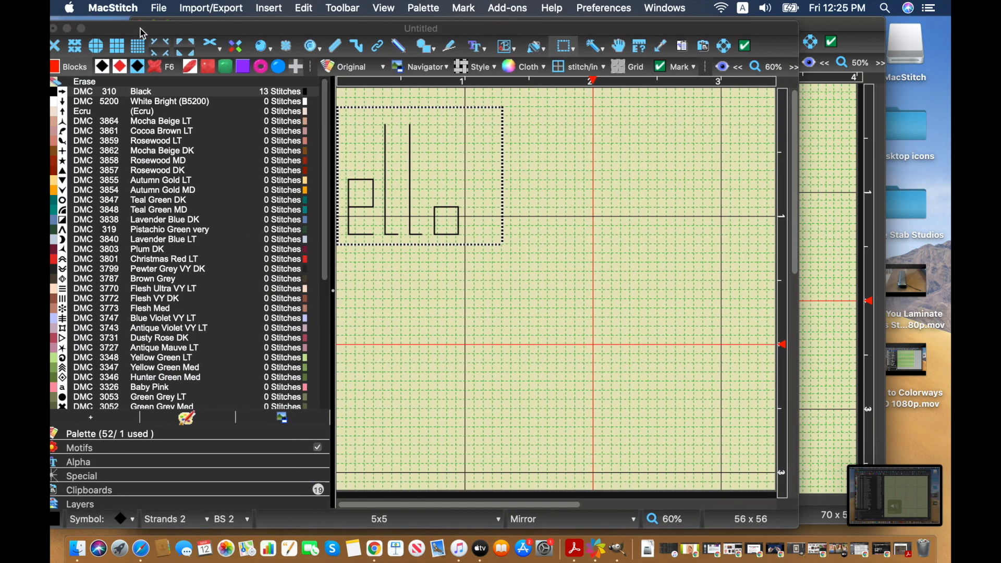
{"action": "left_click", "coordinate": [60, 28]}
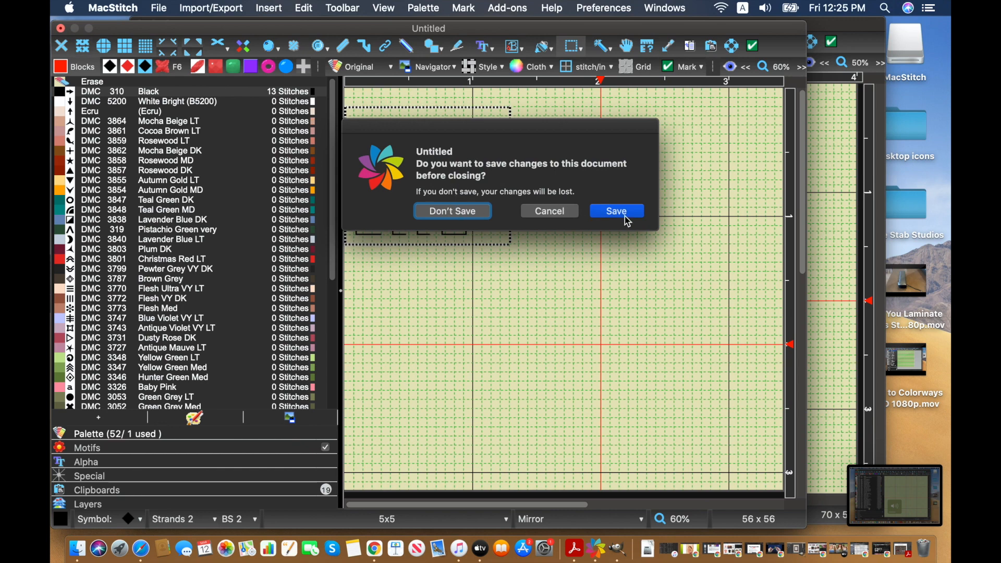
{"action": "left_click", "coordinate": [423, 209]}
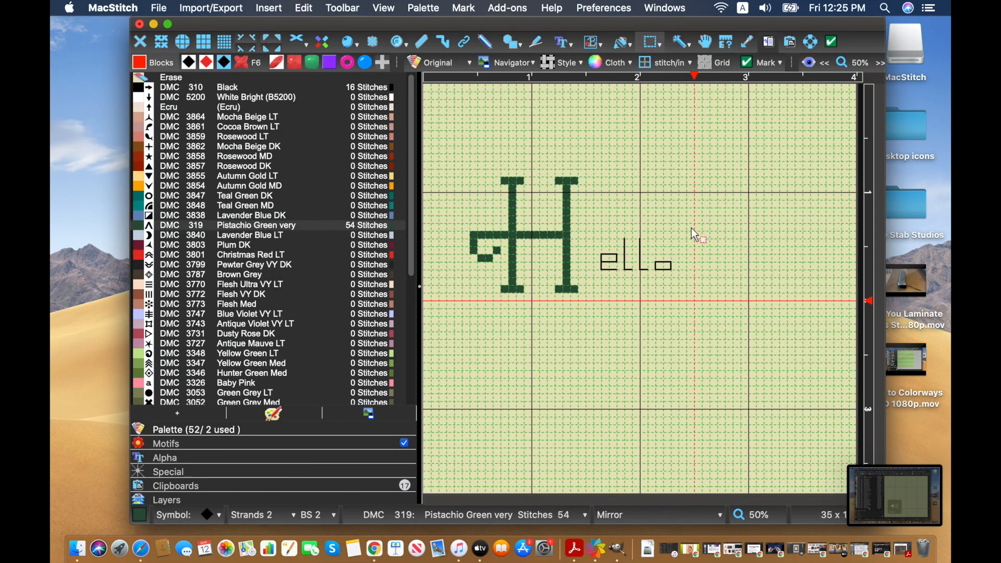
Select the 12 x 8 area around the letters ello, copy it and paste it as a new chart.
{"action": "left_click_drag", "start_coordinate": [691, 228], "coordinate": [603, 291]}
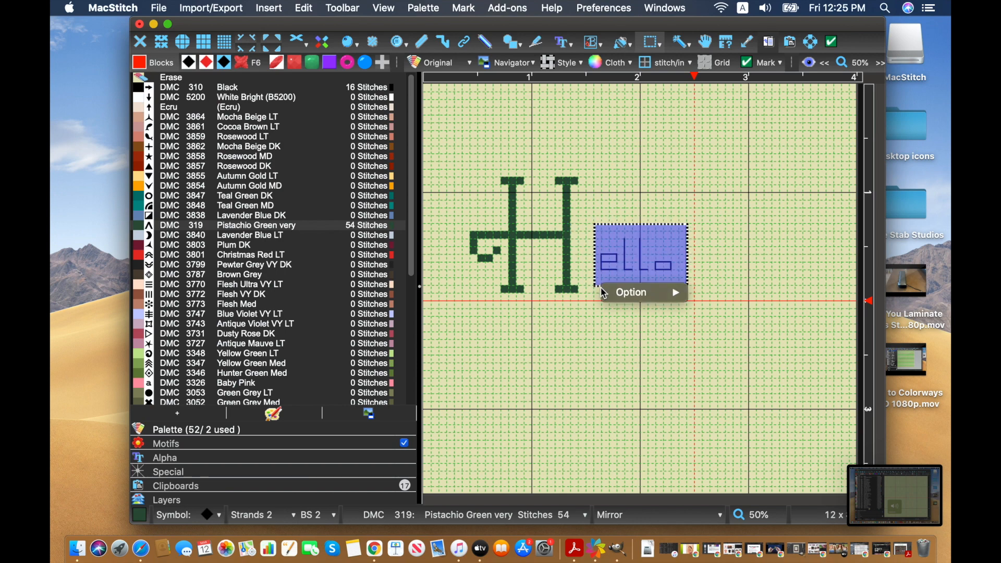
{"action": "left_click", "coordinate": [603, 293]}
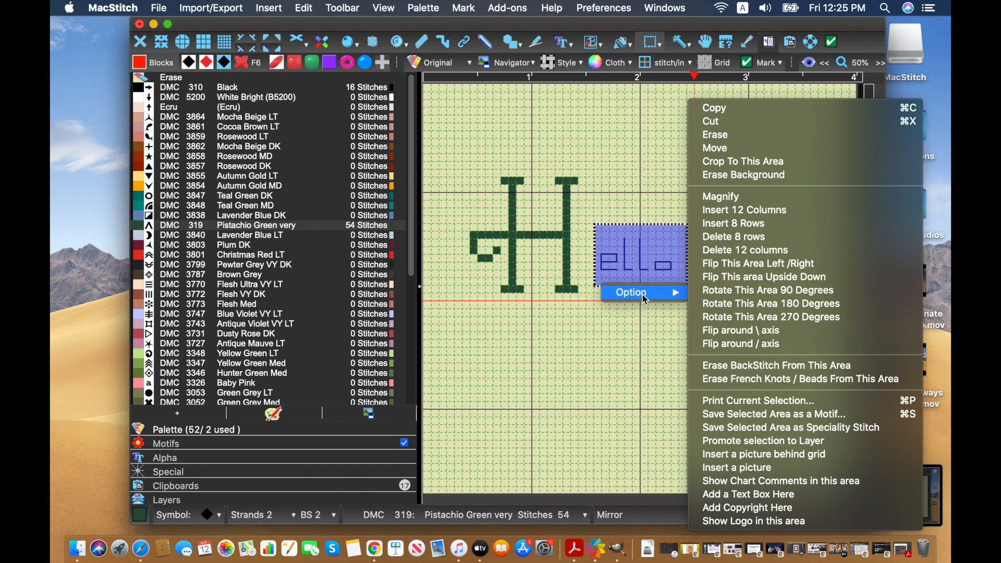
{"action": "left_click", "coordinate": [761, 108]}
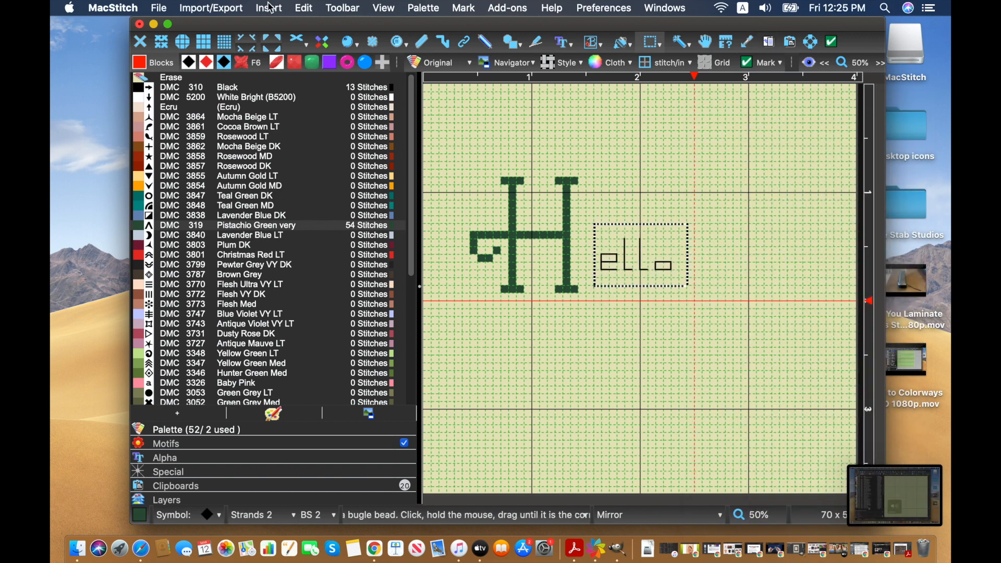
{"action": "left_click", "coordinate": [304, 6]}
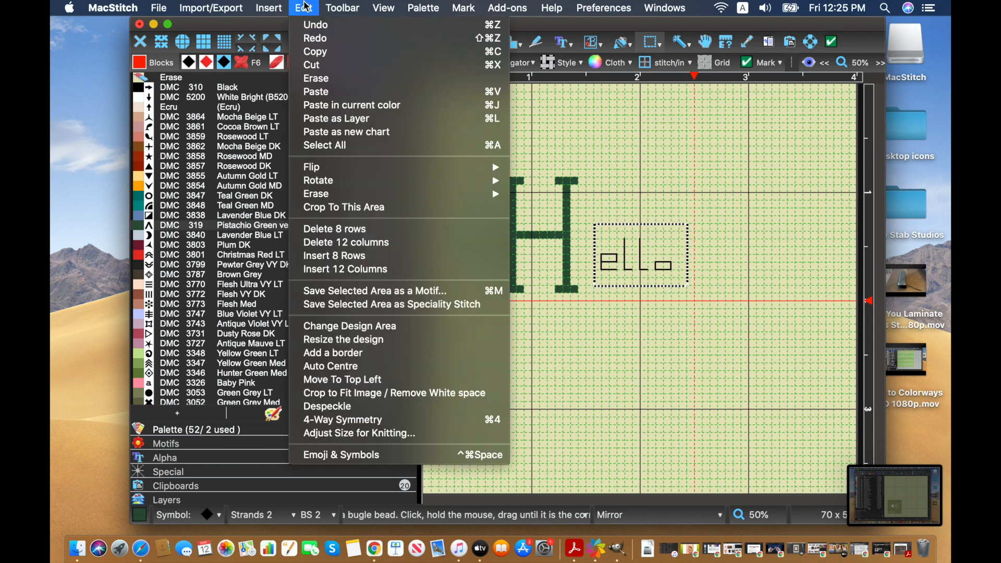
{"action": "left_click", "coordinate": [339, 139]}
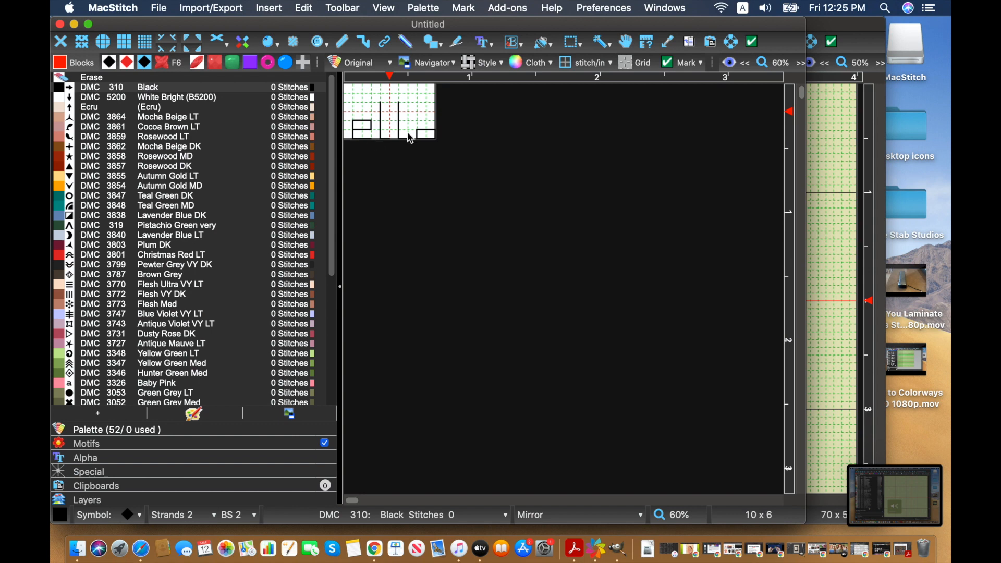
Enlarge the new chart's design area to 14 x 14 stitches, keeping the ratio and leaving the letters unscaled.
{"action": "left_click", "coordinate": [305, 8]}
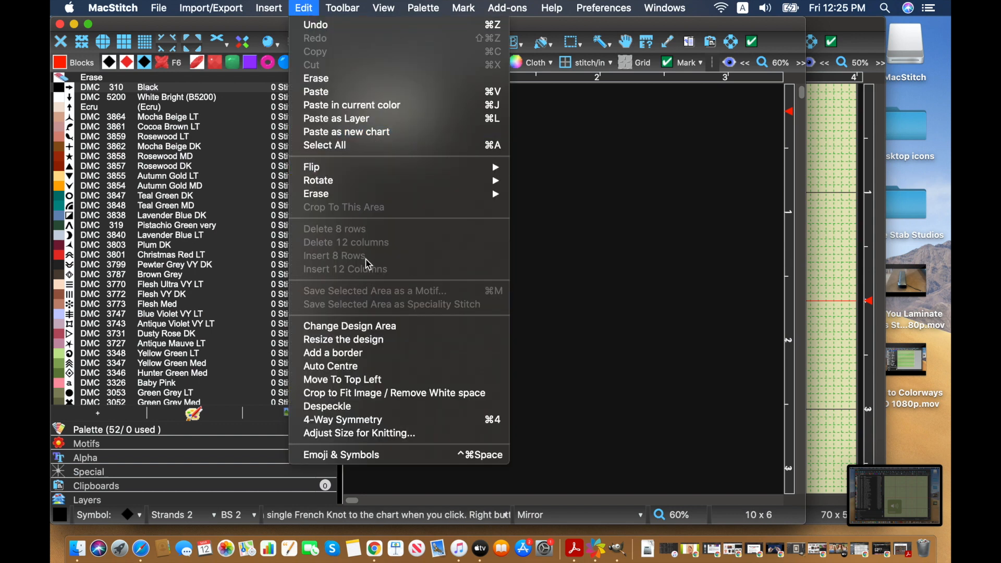
{"action": "left_click", "coordinate": [370, 326]}
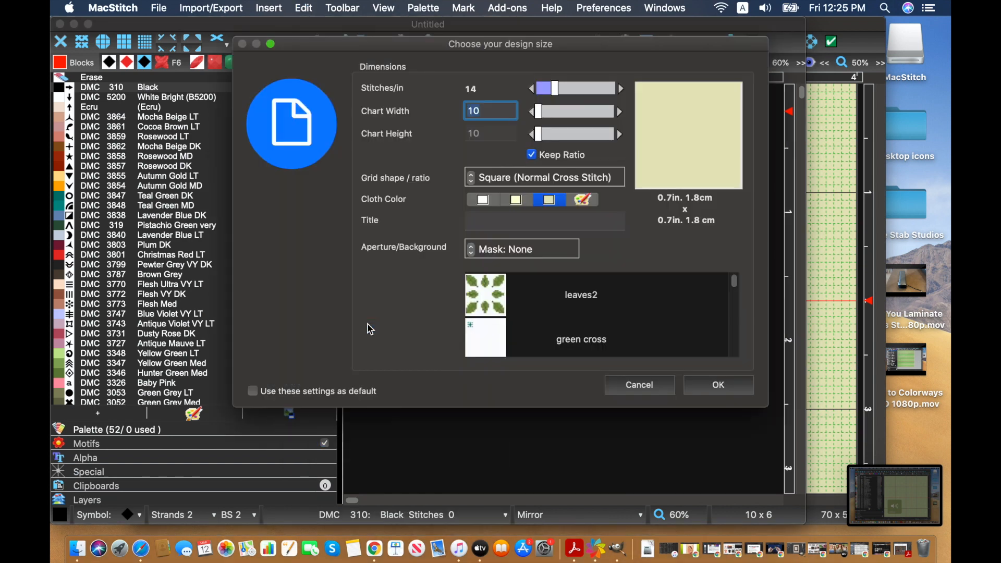
{"action": "double_click", "coordinate": [621, 112]}
{"action": "left_click", "coordinate": [621, 112]}
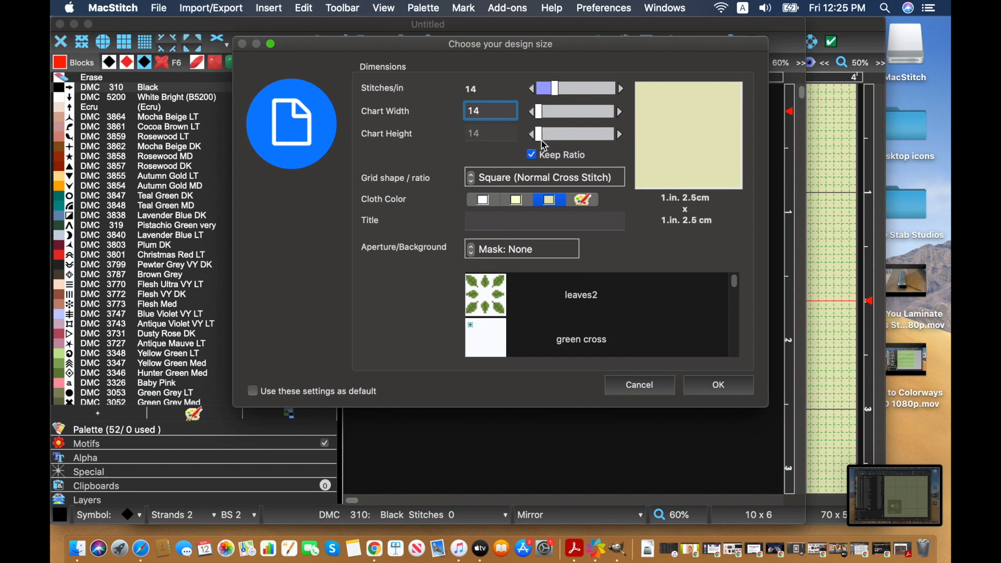
{"action": "left_click", "coordinate": [707, 383]}
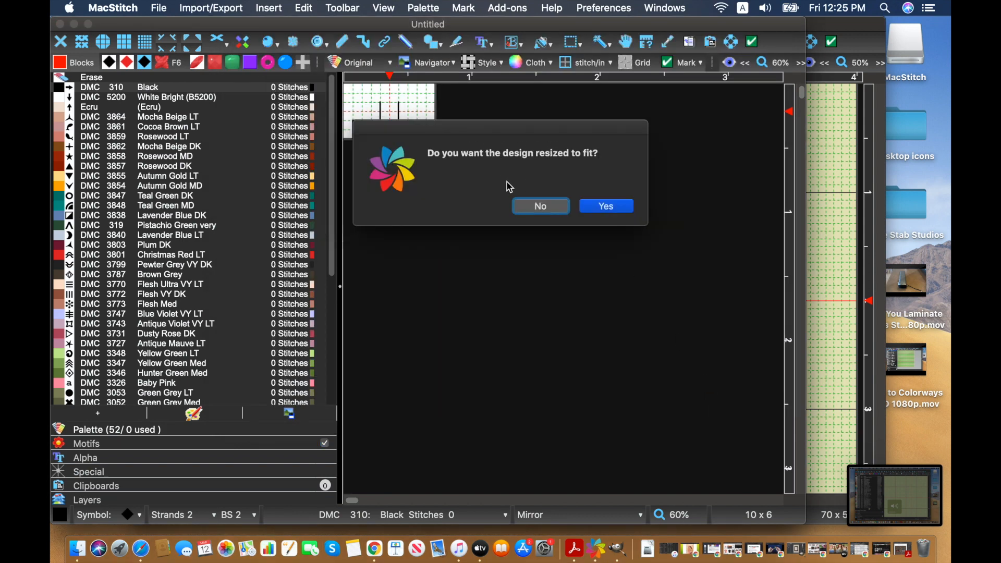
{"action": "left_click", "coordinate": [523, 206]}
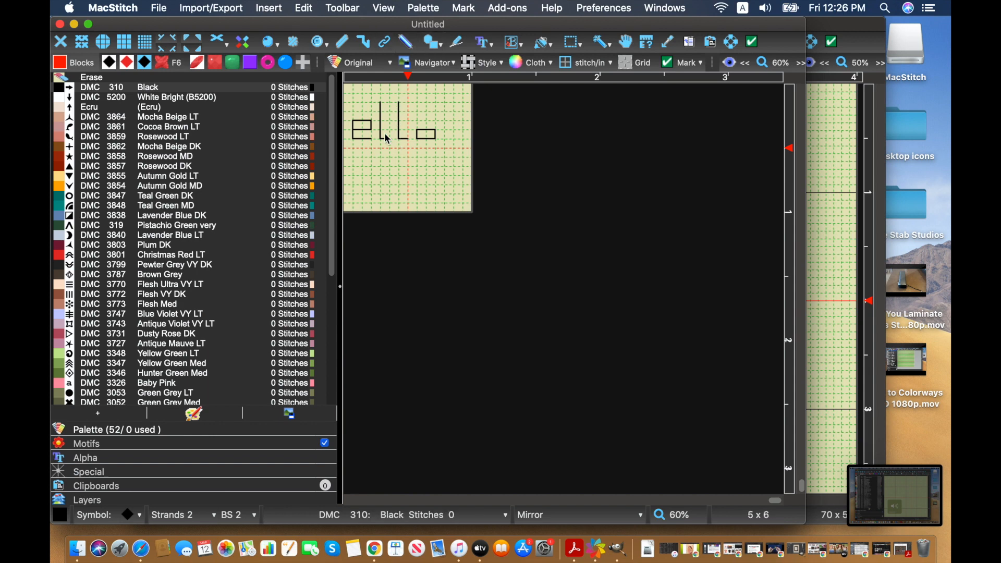
Change the design area to 18 x 18 stitches and have the ello letters resized to fit.
{"action": "left_click", "coordinate": [573, 42]}
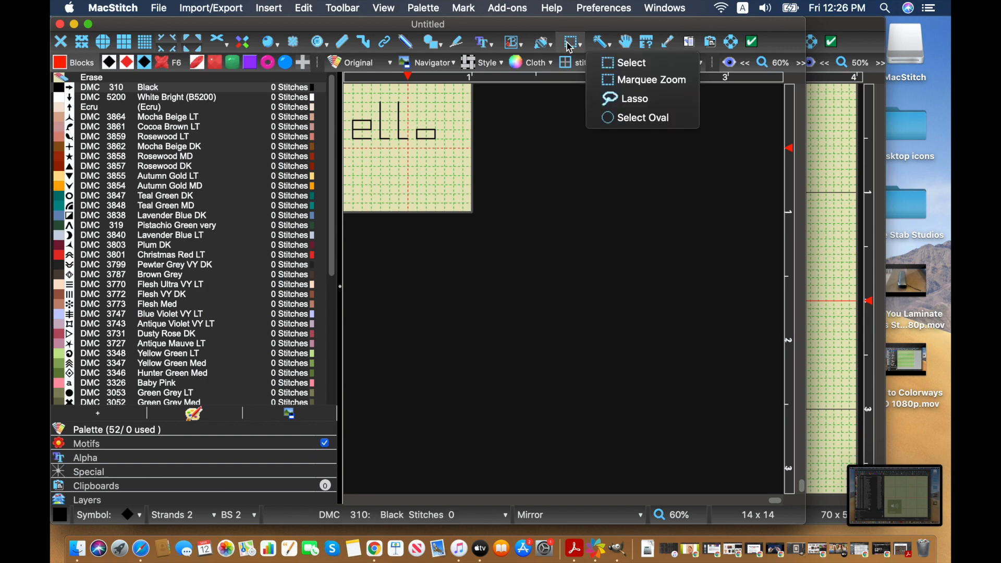
{"action": "left_click", "coordinate": [616, 68]}
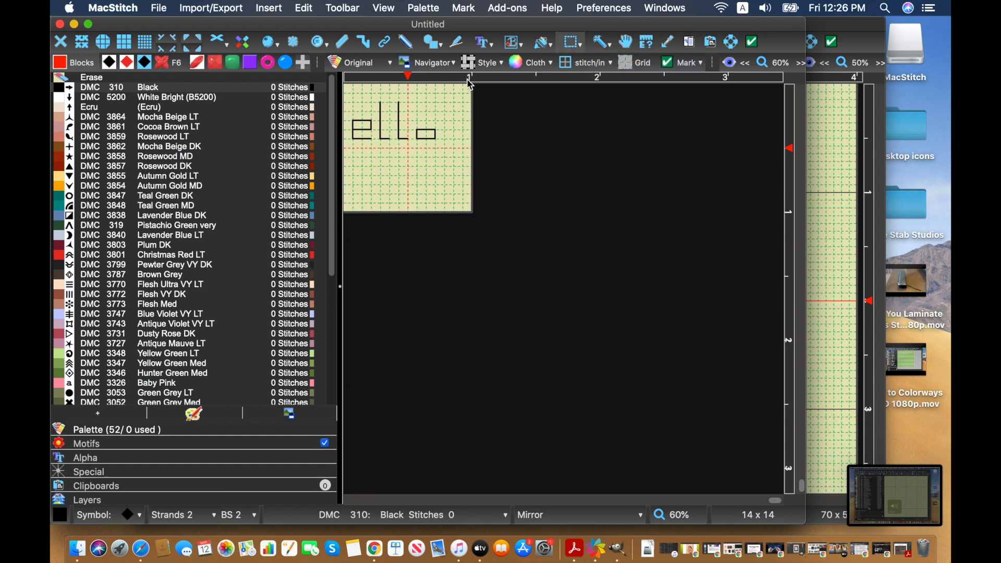
{"action": "left_click", "coordinate": [304, 8]}
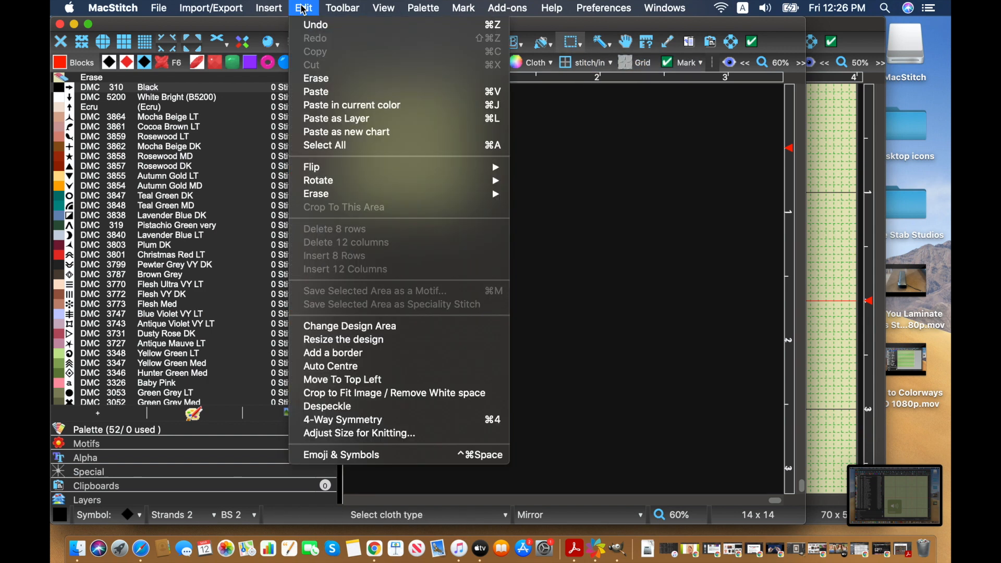
{"action": "left_click", "coordinate": [383, 326]}
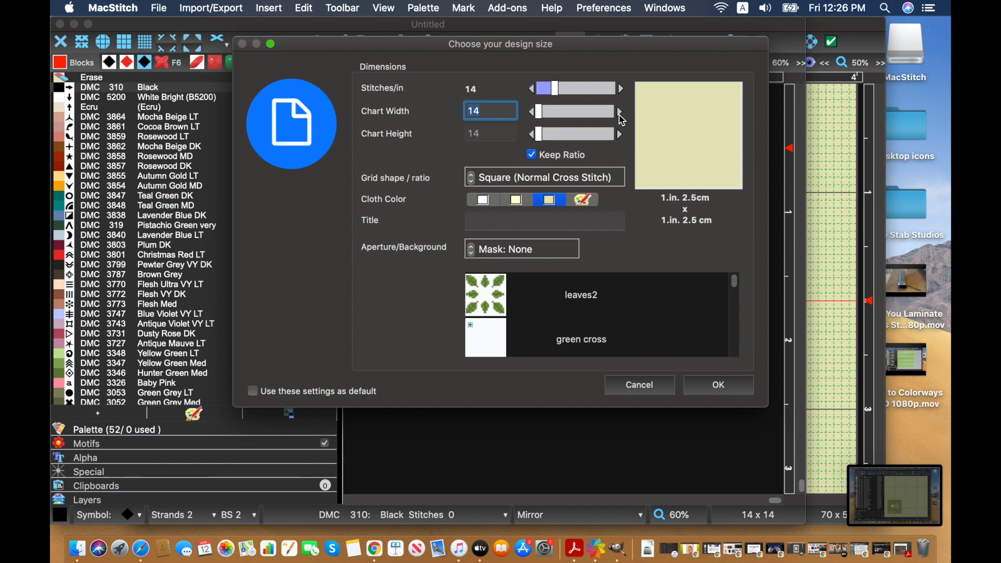
{"action": "left_click", "coordinate": [619, 112]}
{"action": "left_click", "coordinate": [619, 112]}
{"action": "left_click", "coordinate": [619, 112]}
{"action": "left_click", "coordinate": [619, 111]}
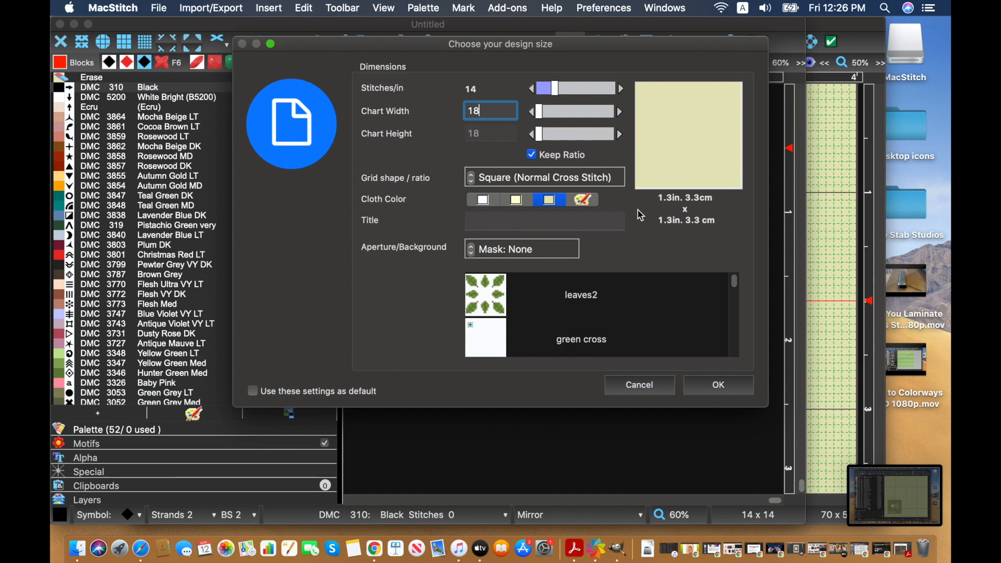
{"action": "left_click", "coordinate": [728, 392]}
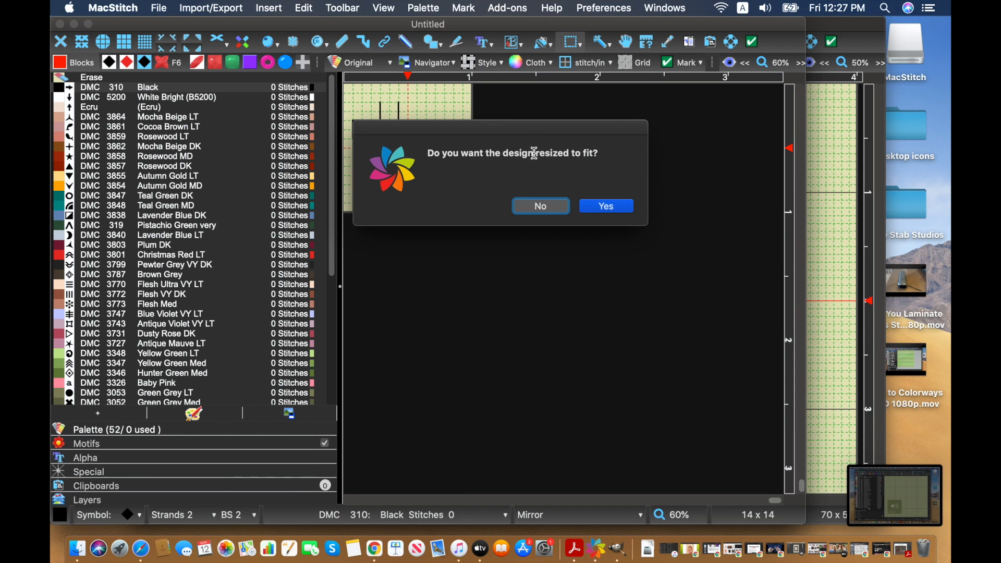
{"action": "left_click", "coordinate": [616, 207]}
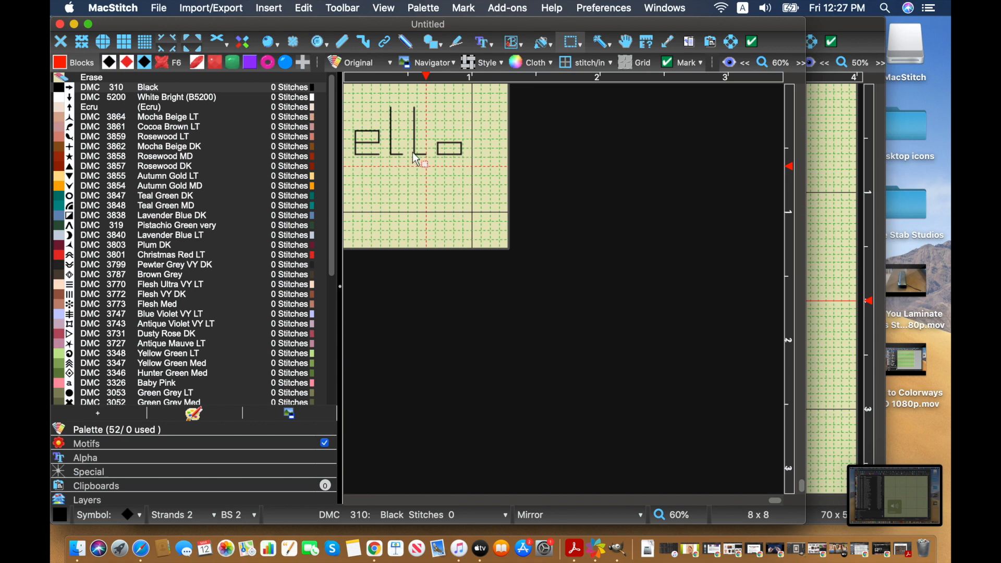
Change the design area to 20 x 20 stitches and have the ello letters resized to fit.
{"action": "left_click", "coordinate": [304, 8]}
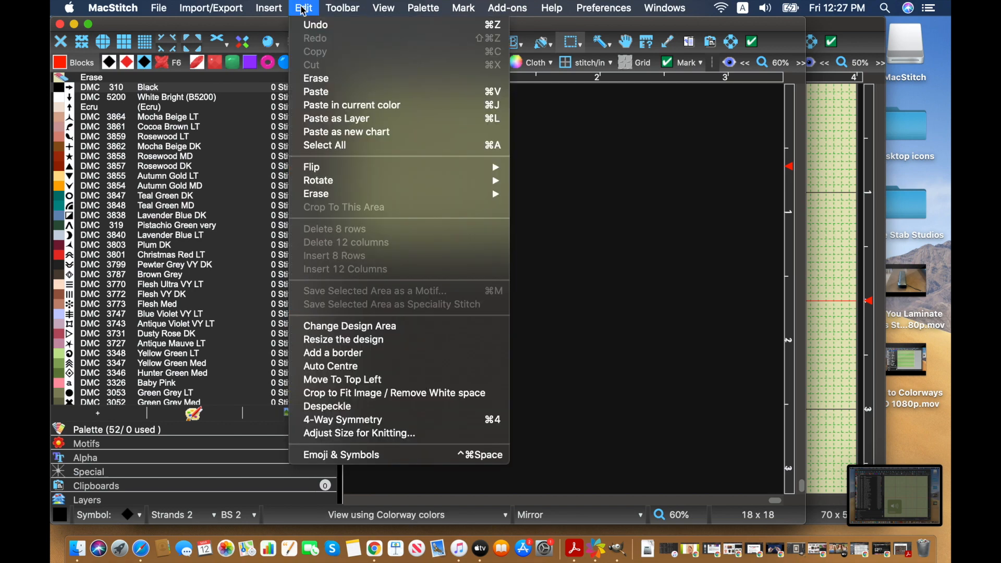
{"action": "left_click", "coordinate": [345, 326]}
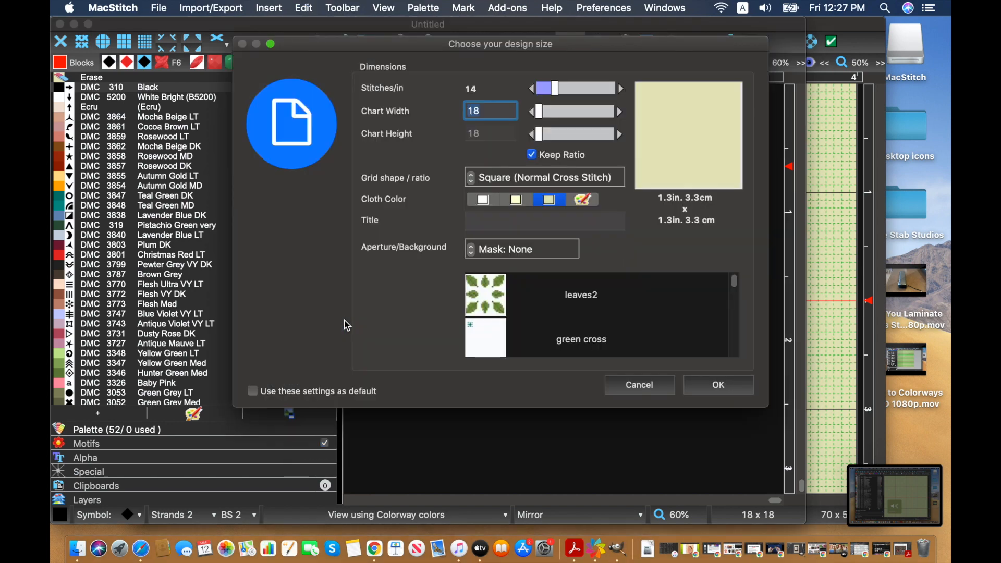
{"action": "left_click", "coordinate": [621, 113]}
{"action": "left_click", "coordinate": [621, 114]}
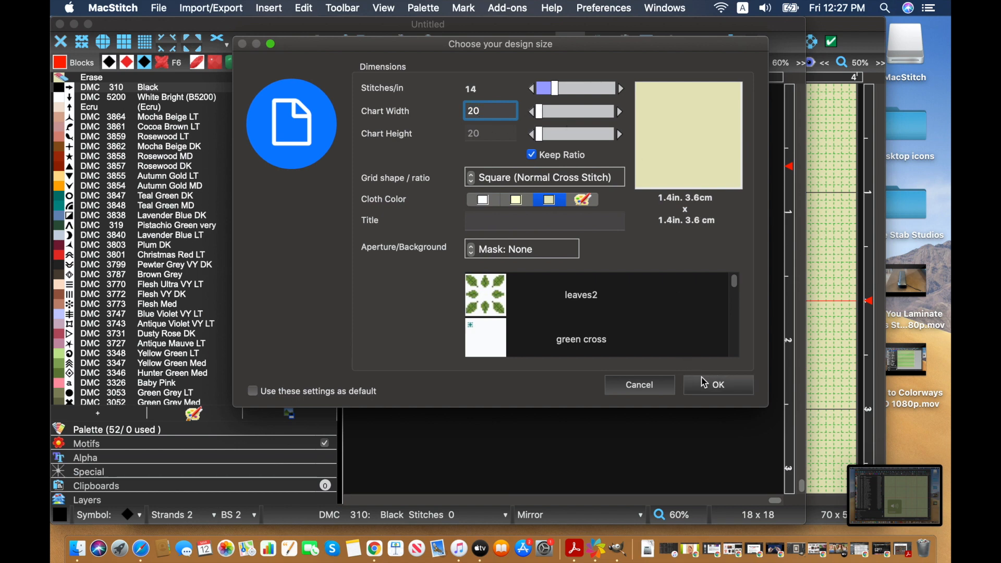
{"action": "left_click", "coordinate": [732, 388]}
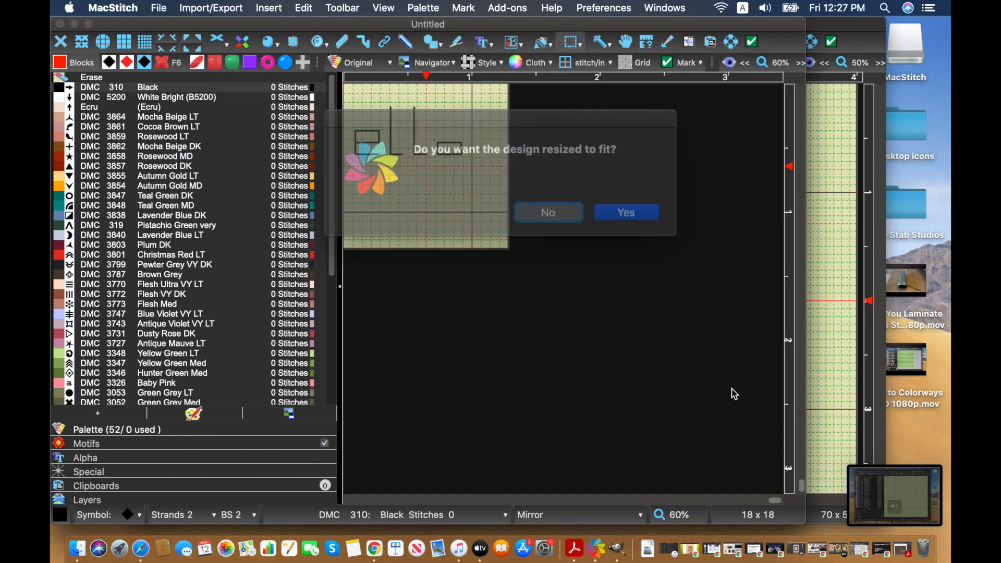
{"action": "left_click", "coordinate": [614, 207]}
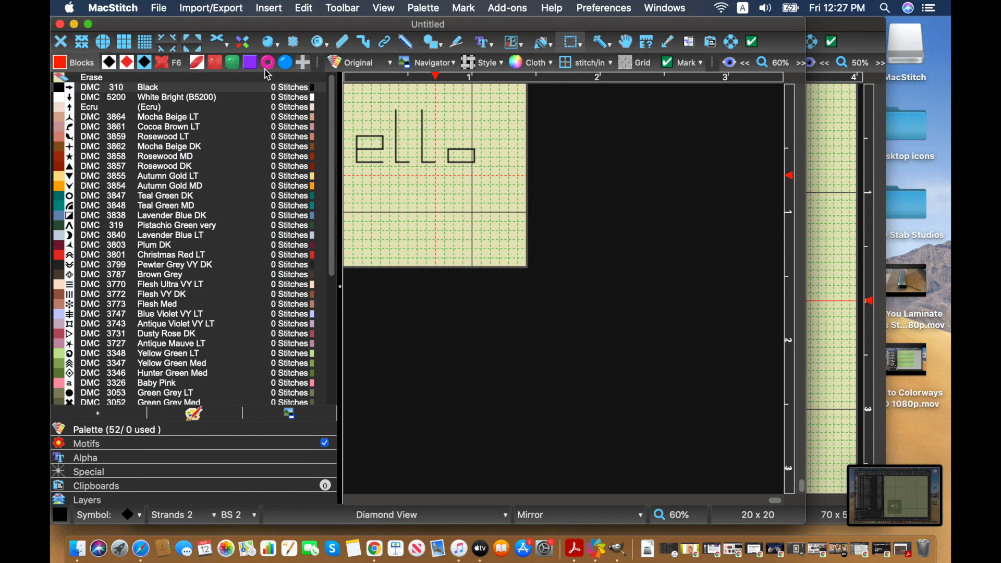
Select the 16 x 9 area around the enlarged ello with the rectangular Select tool and copy it.
{"action": "left_click", "coordinate": [572, 41]}
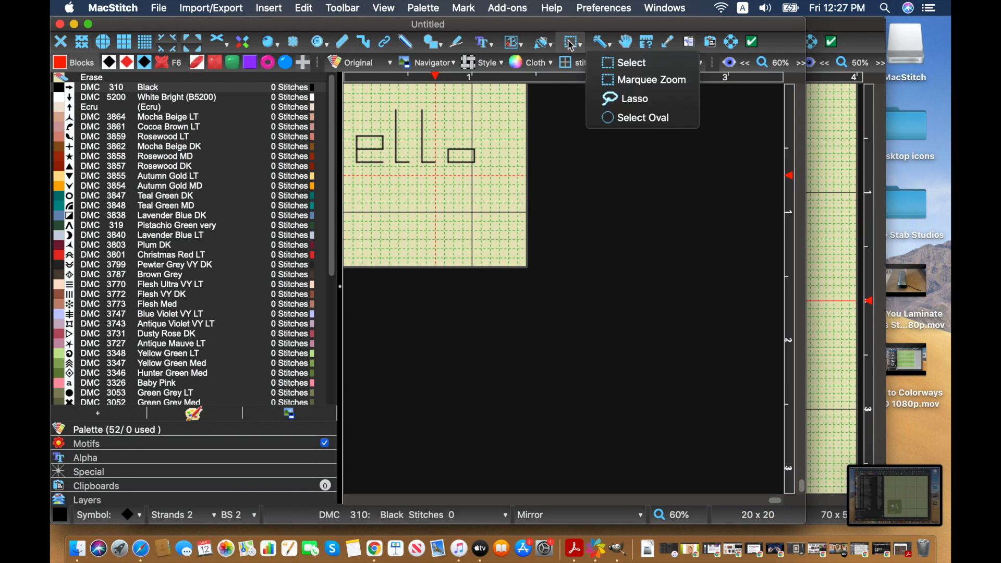
{"action": "left_click", "coordinate": [611, 63]}
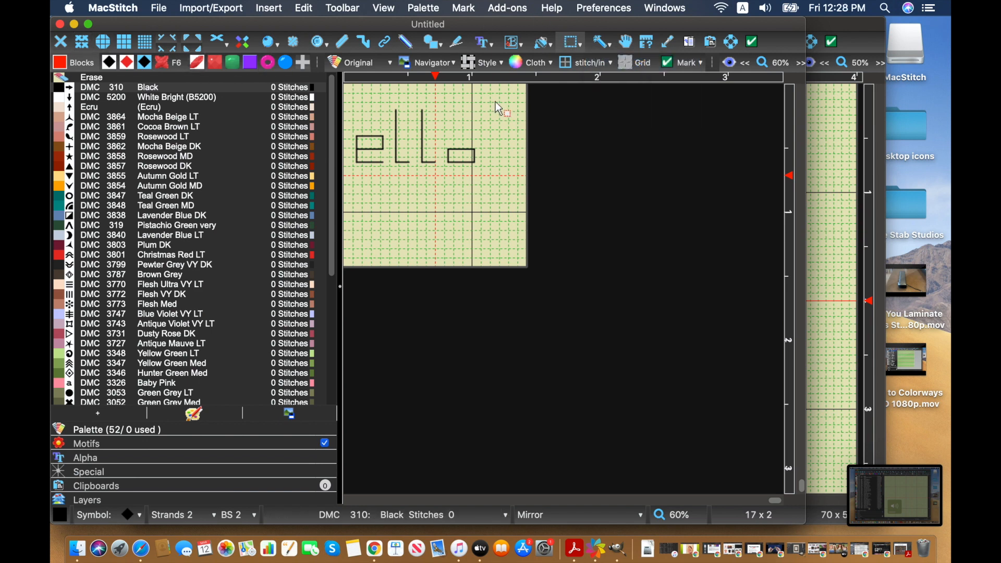
{"action": "left_click_drag", "start_coordinate": [491, 93], "coordinate": [350, 182]}
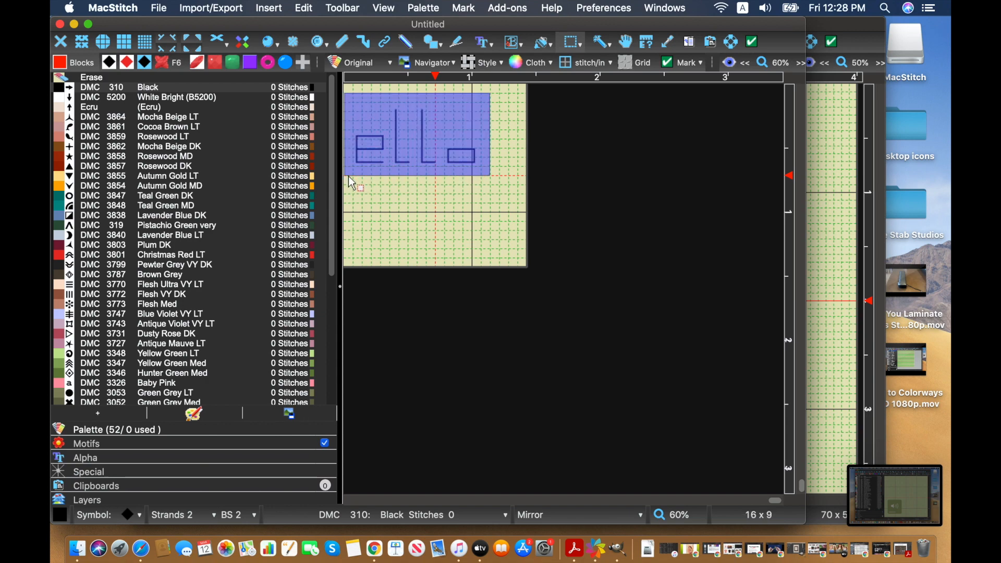
{"action": "mouse_move", "coordinate": [365, 183]}
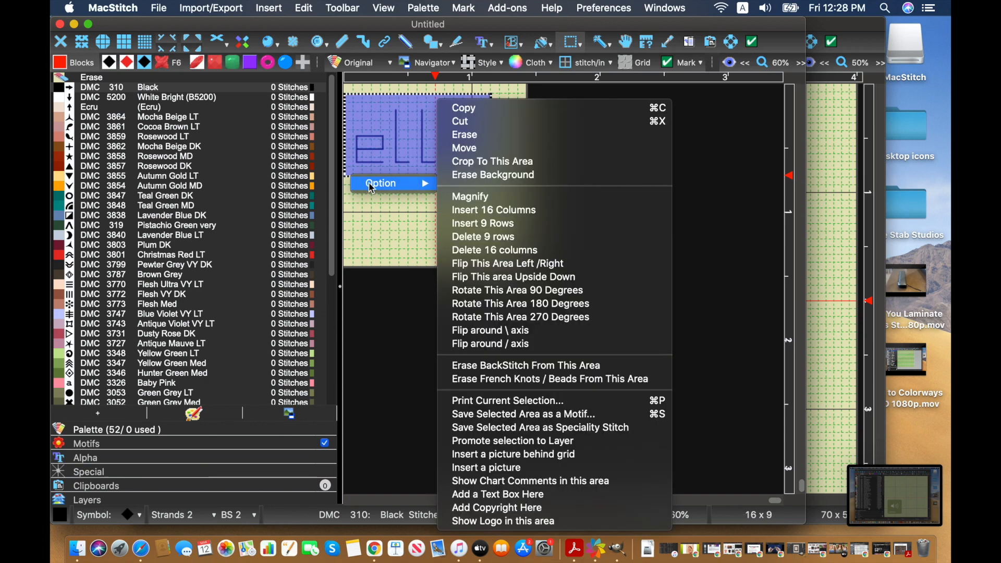
{"action": "left_click", "coordinate": [464, 108]}
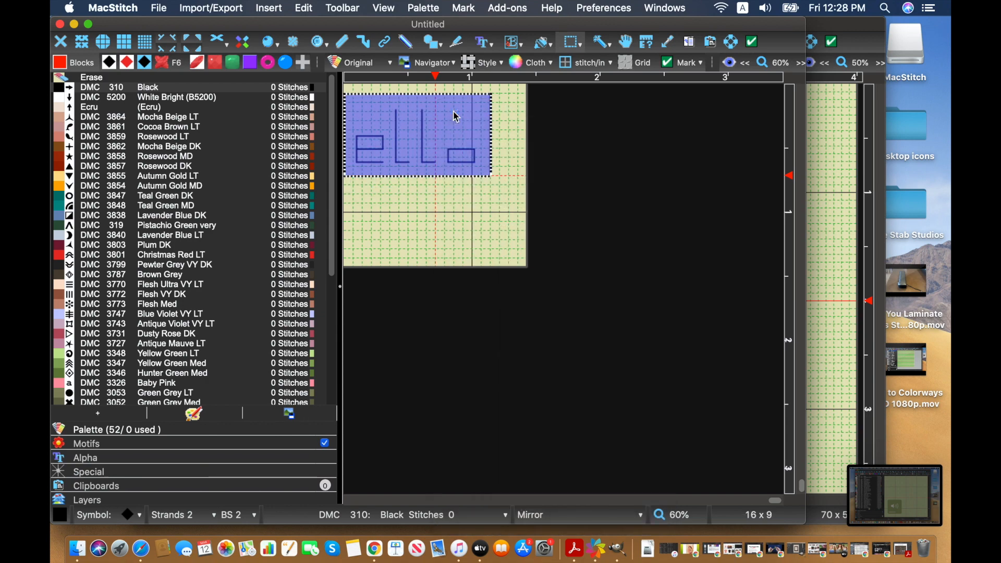
Switch to the chart with the green H and paste the enlarged ello as a layer beside the small letters.
{"action": "left_click", "coordinate": [848, 27]}
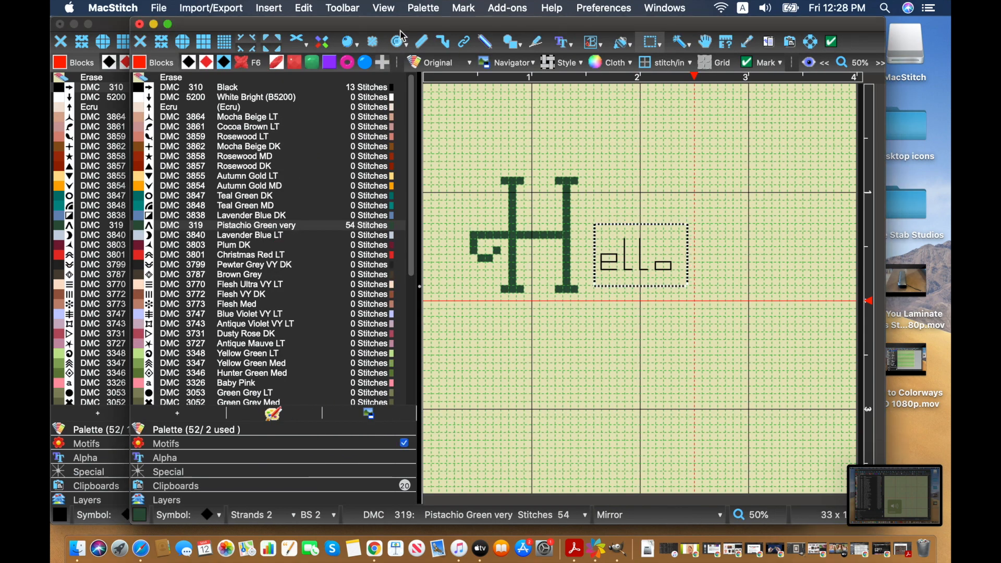
{"action": "left_click", "coordinate": [303, 8]}
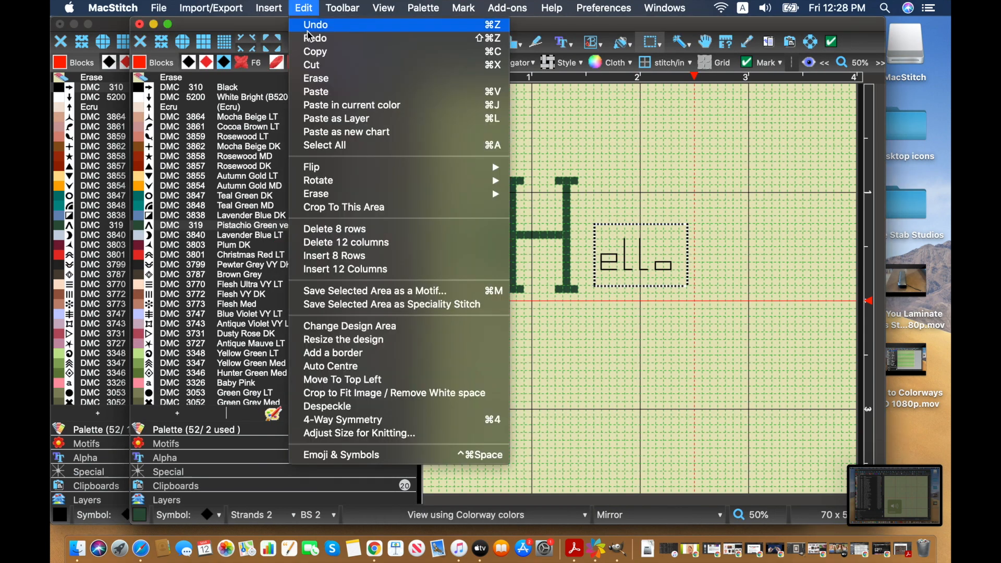
{"action": "left_click", "coordinate": [351, 119]}
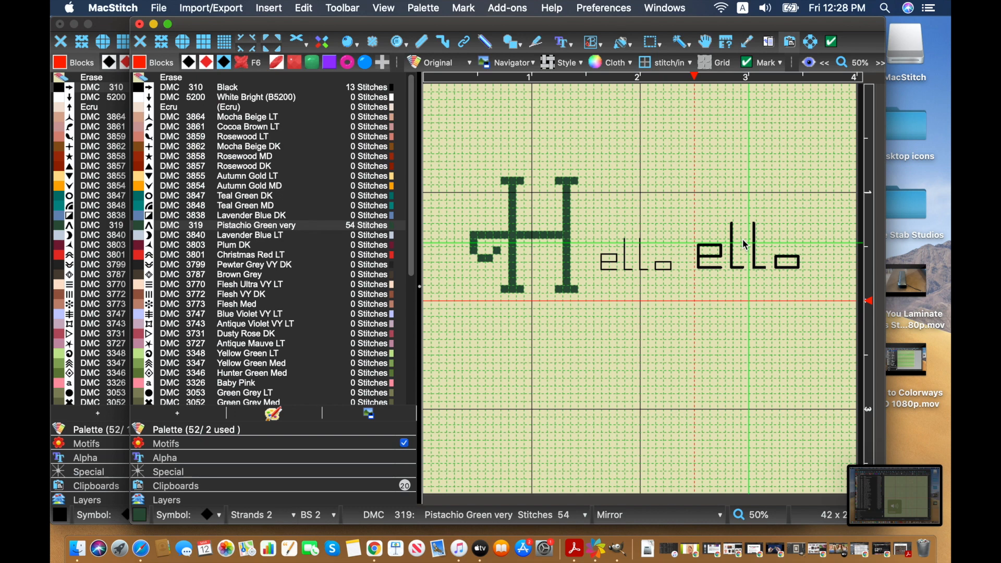
{"action": "left_click", "coordinate": [743, 240]}
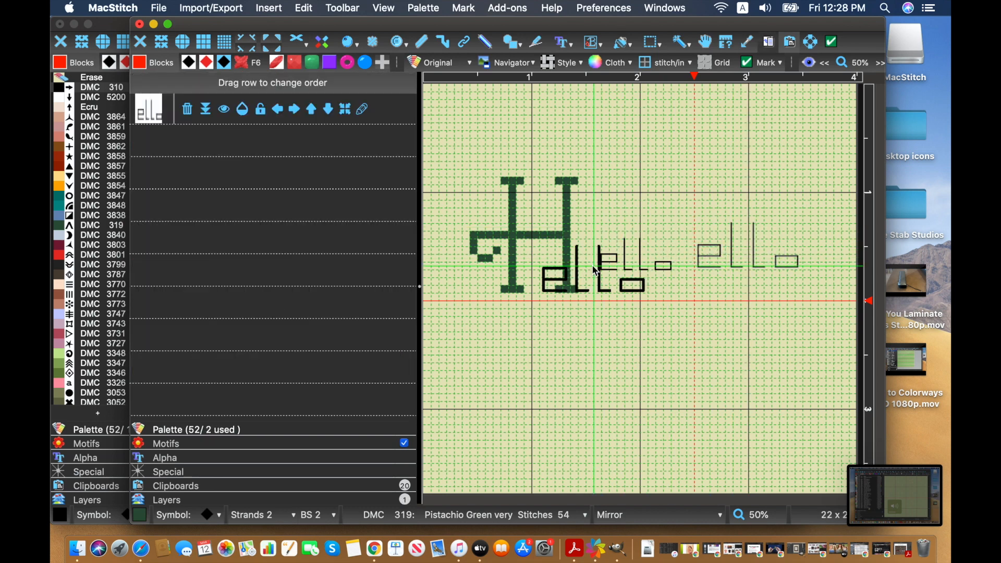
Select the 11 x 7 area around the small ello and move it to the empty cloth below the H.
{"action": "left_click", "coordinate": [652, 42]}
{"action": "left_click", "coordinate": [693, 64]}
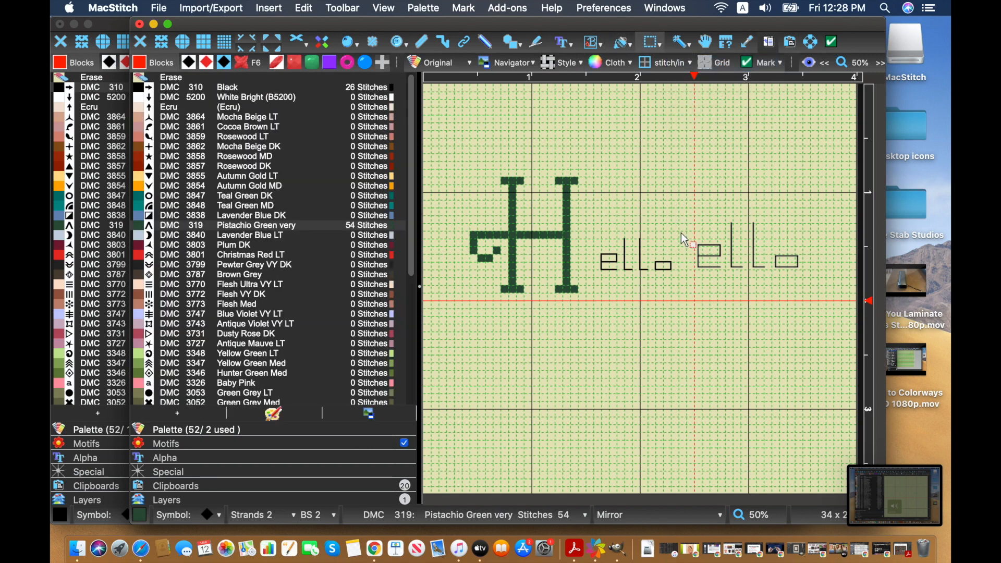
{"action": "left_click_drag", "start_coordinate": [680, 228], "coordinate": [595, 280]}
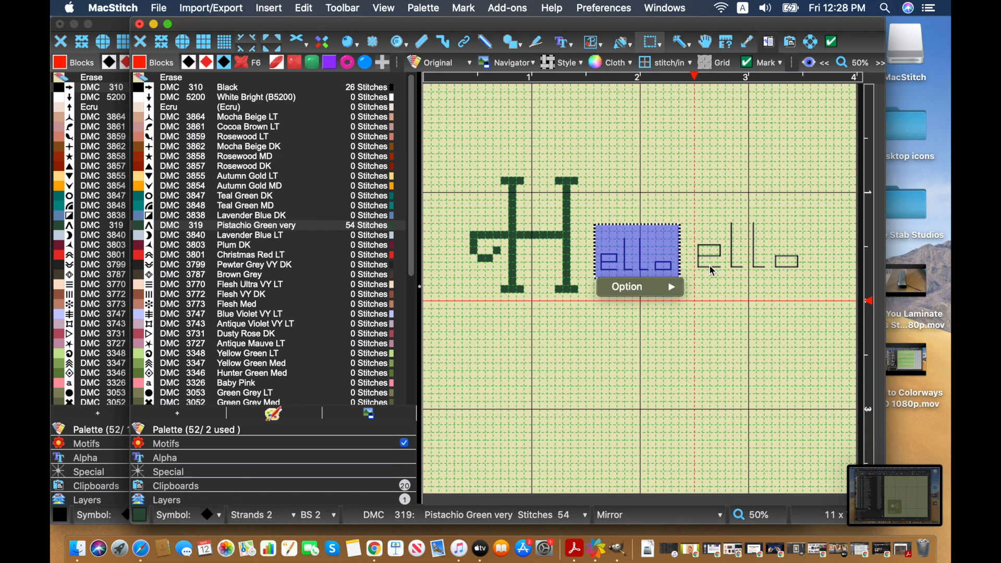
{"action": "left_click", "coordinate": [650, 289]}
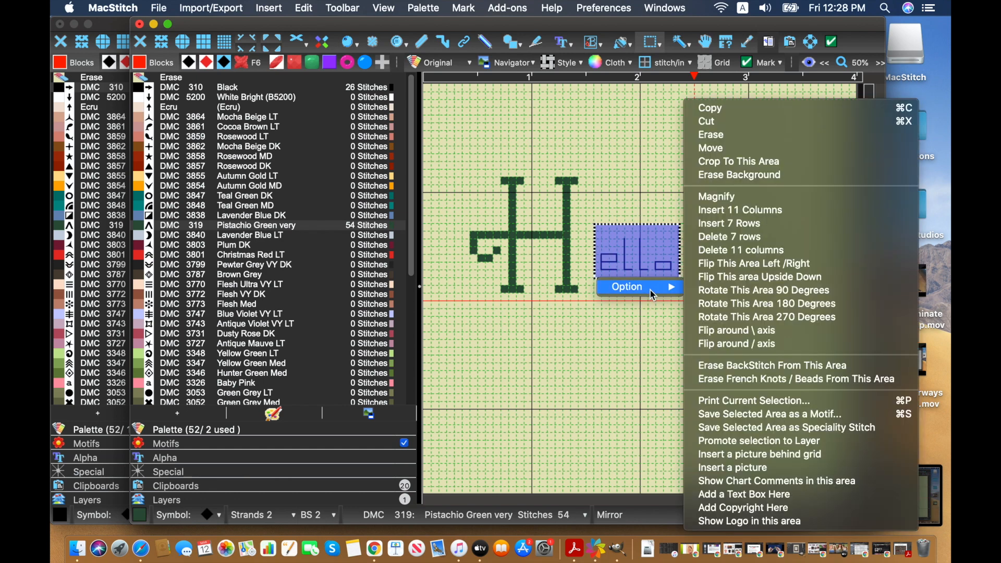
{"action": "left_click", "coordinate": [707, 150]}
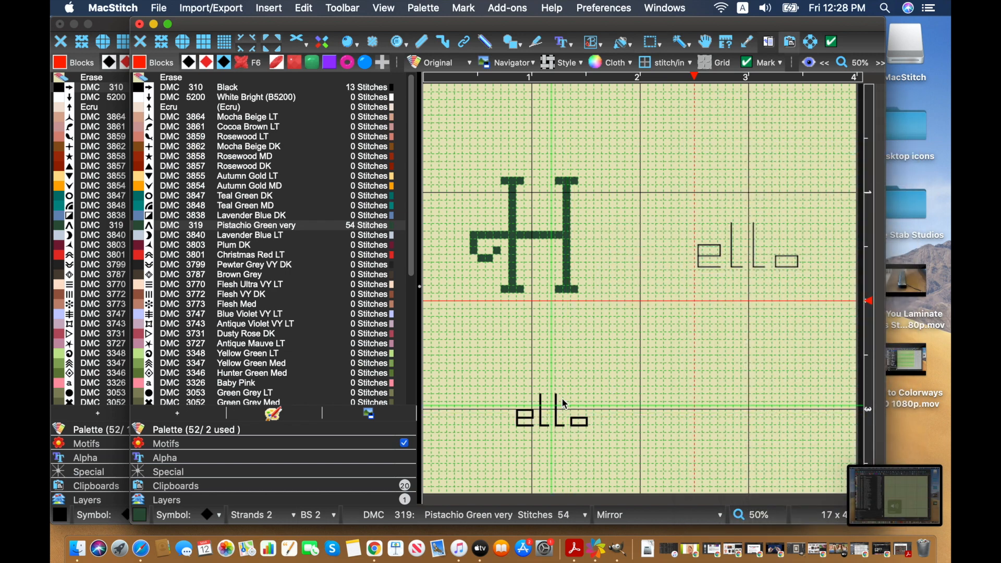
{"action": "left_click", "coordinate": [586, 395]}
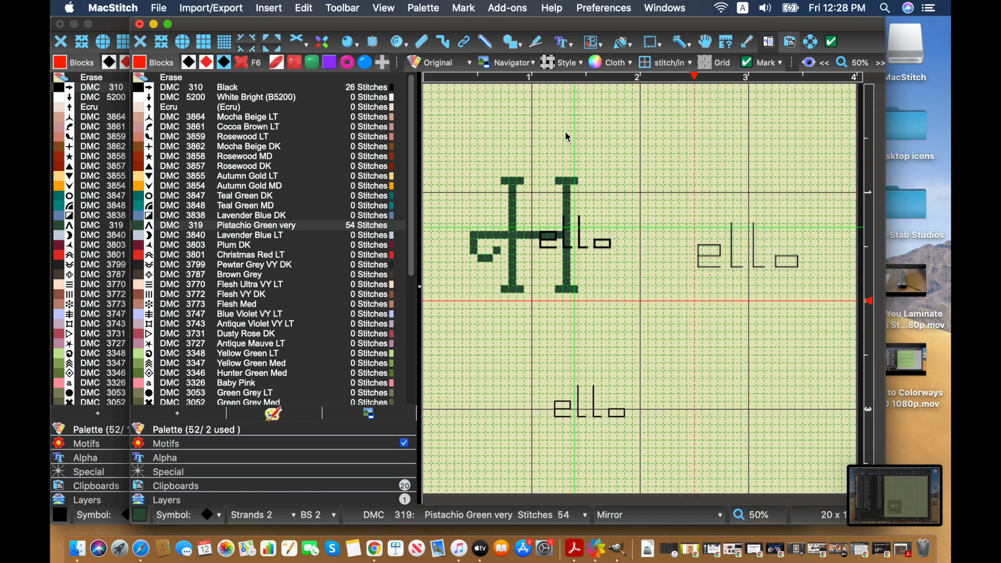
Select the area around the enlarged ello with the rectangular Select tool and turn it into a layer.
{"action": "left_click", "coordinate": [652, 42]}
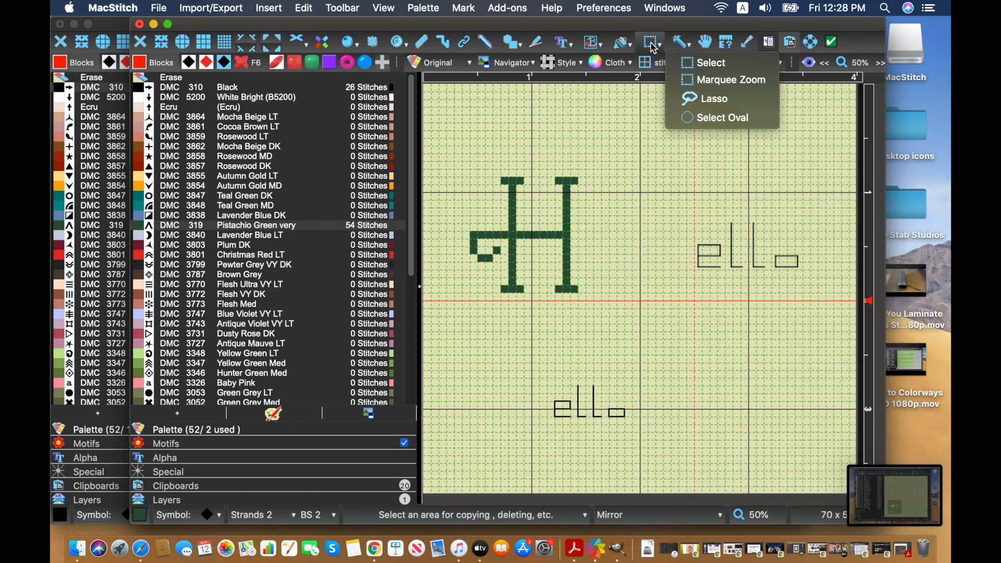
{"action": "left_click", "coordinate": [709, 65]}
{"action": "left_click_drag", "start_coordinate": [817, 200], "coordinate": [689, 281]}
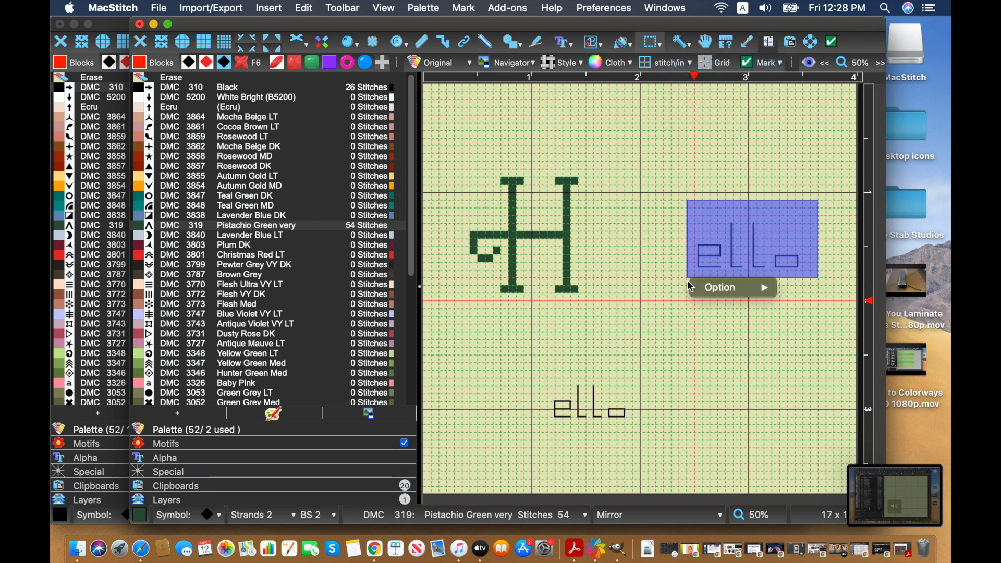
{"action": "left_click", "coordinate": [729, 287]}
{"action": "key", "text": "Escape"}
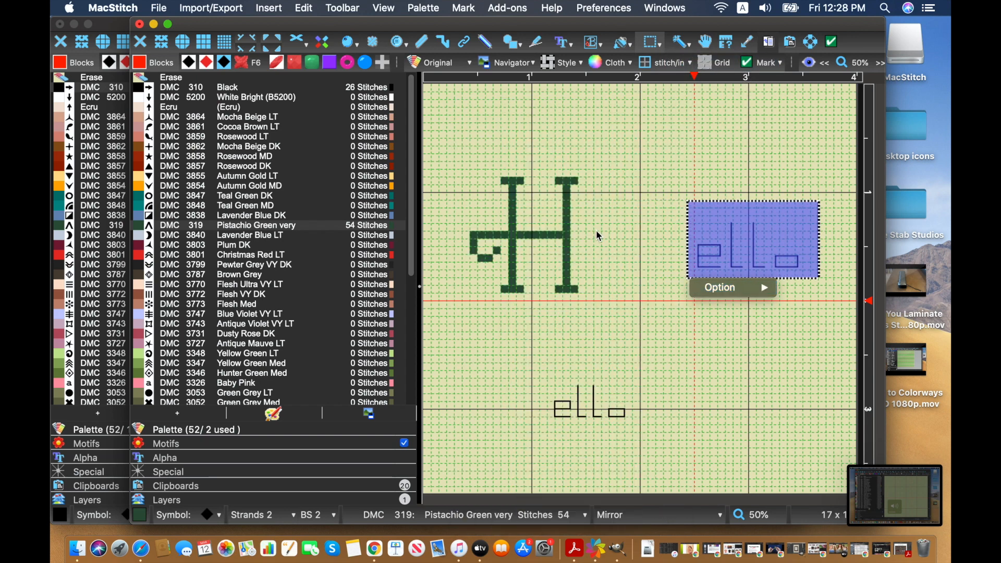
{"action": "left_click", "coordinate": [730, 287]}
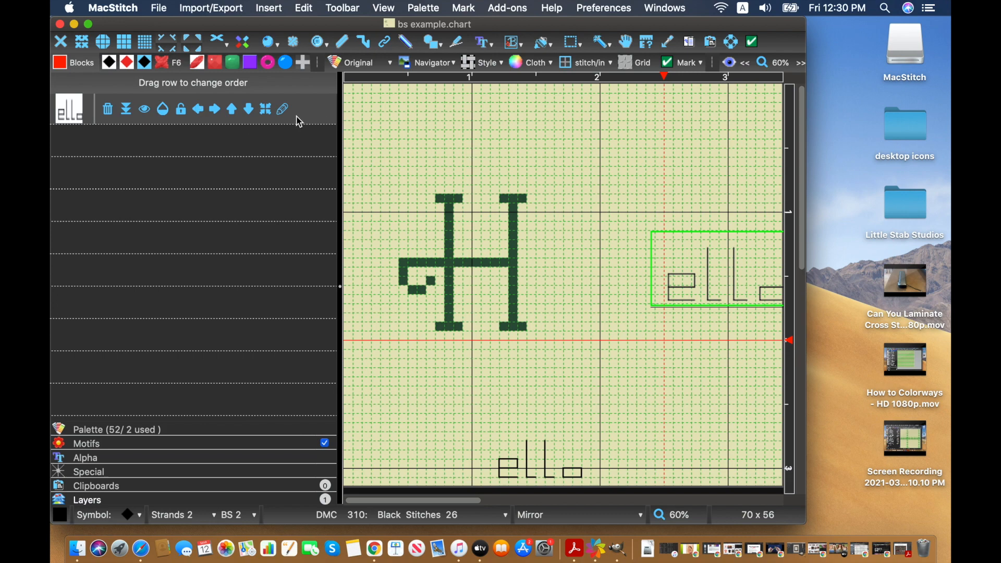
Move the ello layer left against the H's right leg and down two stitches, and merge it into the chart.
{"action": "left_click", "coordinate": [197, 113]}
{"action": "left_click", "coordinate": [197, 112]}
{"action": "left_click", "coordinate": [197, 112]}
{"action": "left_click", "coordinate": [198, 111]}
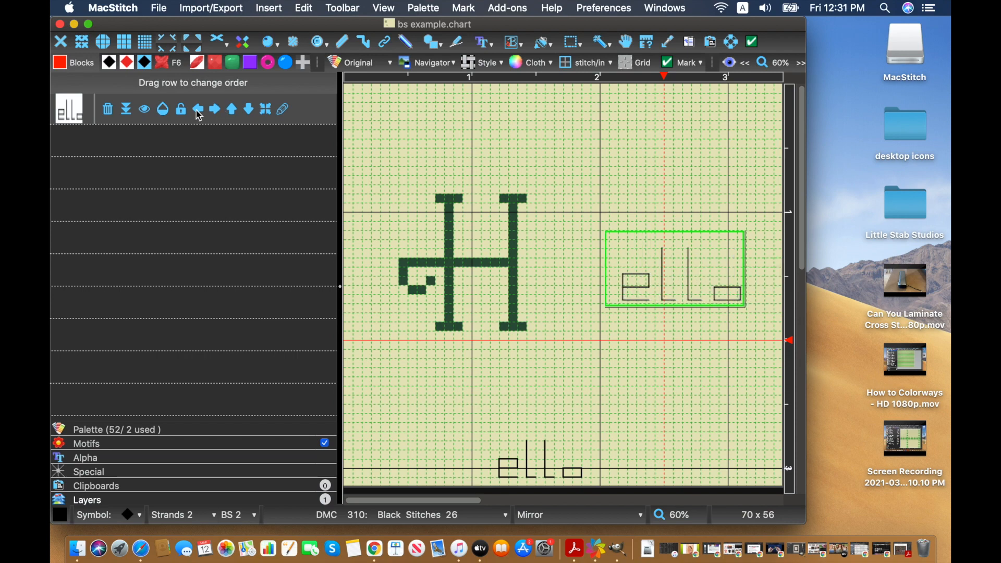
{"action": "left_click", "coordinate": [198, 110]}
{"action": "left_click", "coordinate": [198, 110]}
{"action": "left_click", "coordinate": [198, 111]}
{"action": "left_click", "coordinate": [198, 111]}
{"action": "left_click", "coordinate": [198, 111]}
{"action": "left_click", "coordinate": [198, 111]}
{"action": "left_click", "coordinate": [198, 111]}
{"action": "left_click", "coordinate": [199, 111]}
{"action": "left_click", "coordinate": [198, 111]}
{"action": "left_click", "coordinate": [198, 110]}
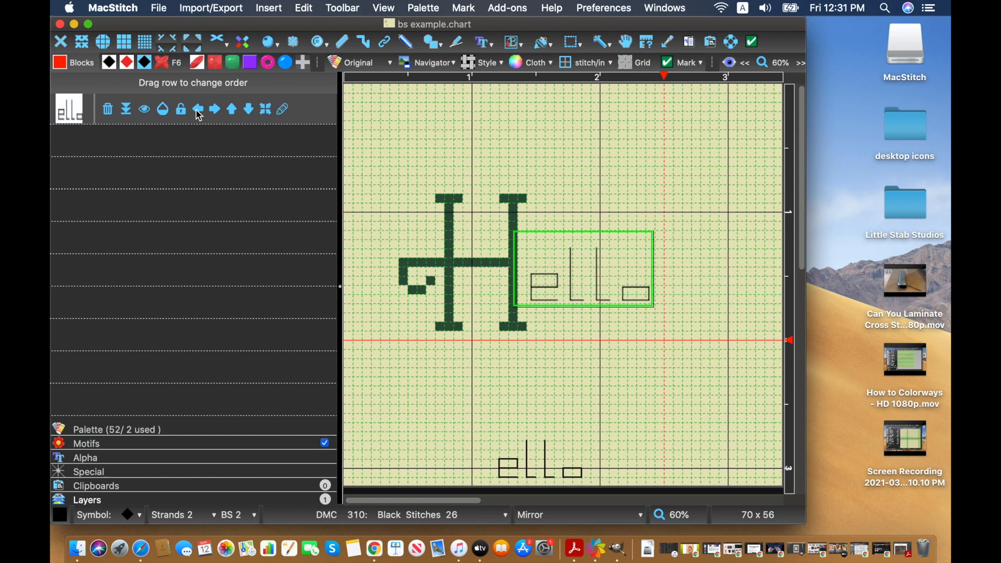
{"action": "left_click", "coordinate": [249, 111]}
{"action": "left_click", "coordinate": [249, 110]}
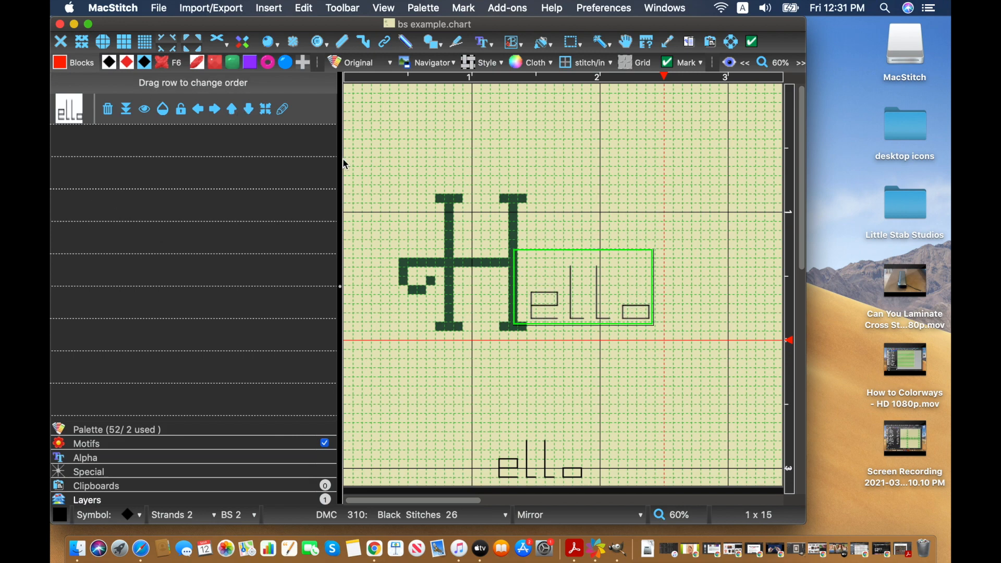
{"action": "left_click", "coordinate": [125, 112]}
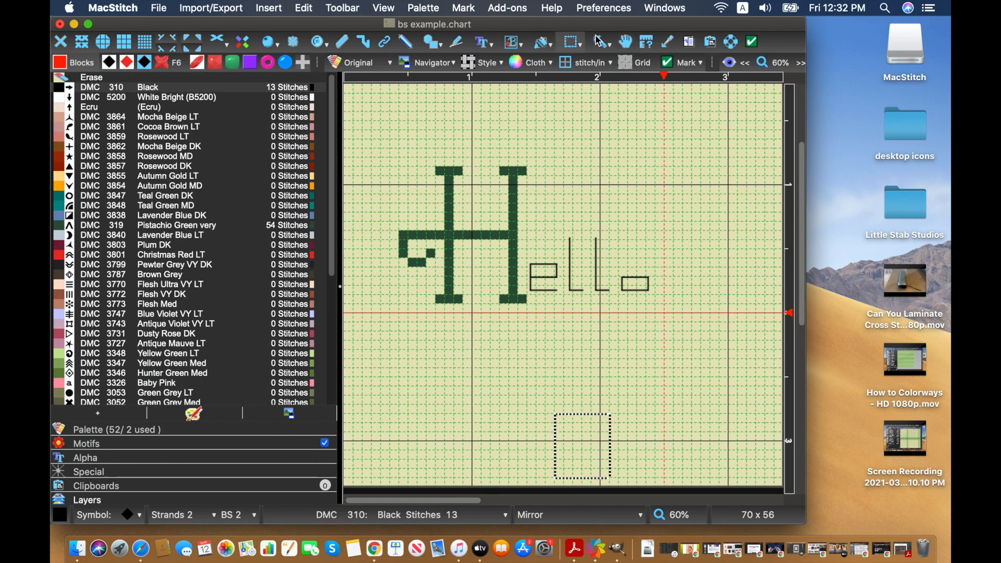
Set up a line of backstitched letters reading "Hello Flosstube" in the classic2 style.
{"action": "left_click", "coordinate": [513, 43]}
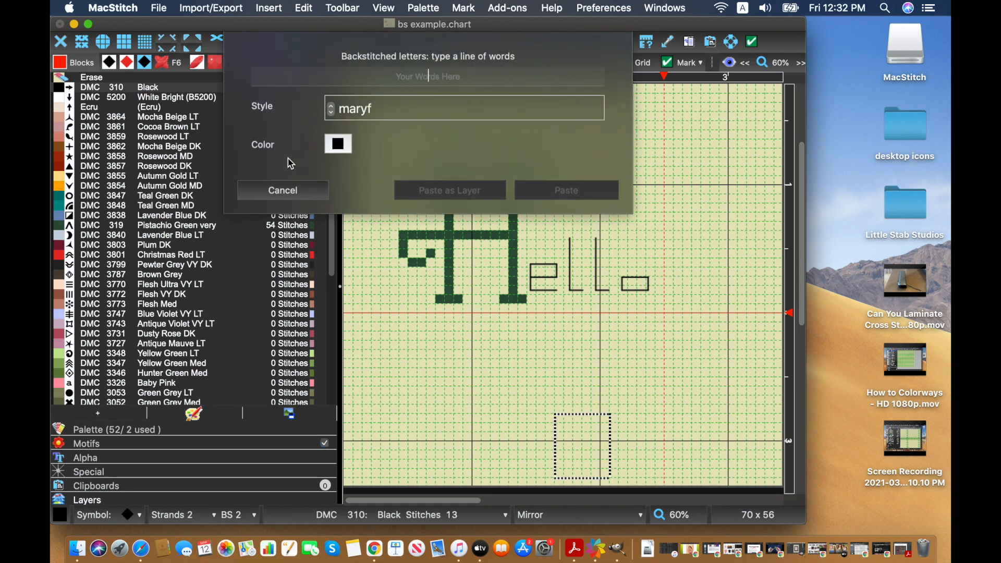
{"action": "left_click", "coordinate": [333, 118]}
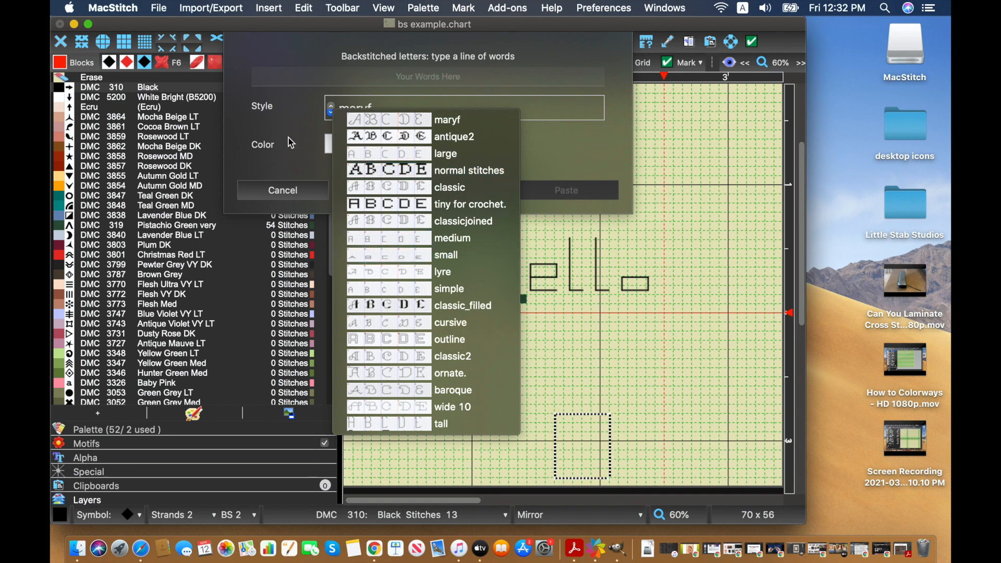
{"action": "left_click", "coordinate": [394, 359]}
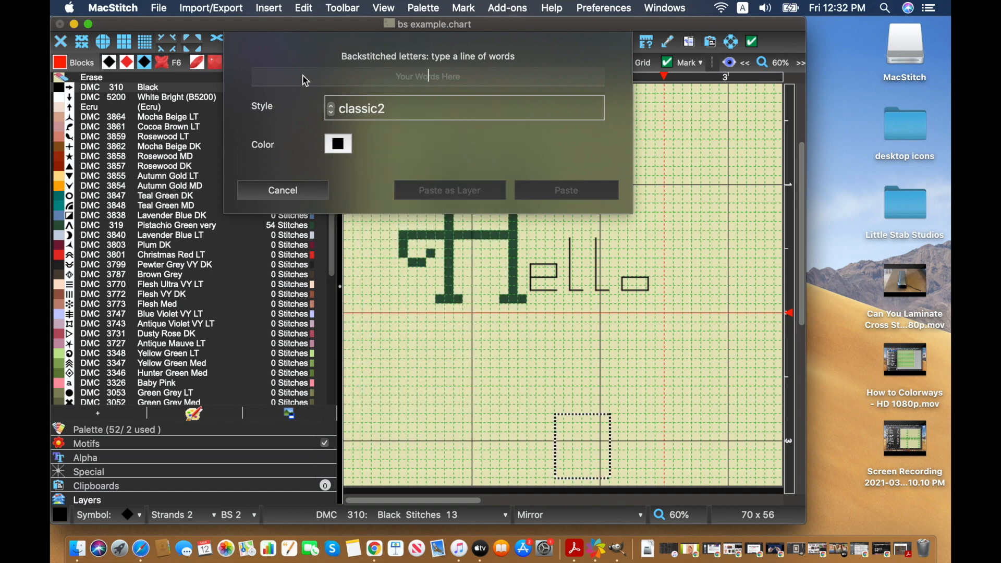
{"action": "type", "text": "He"}
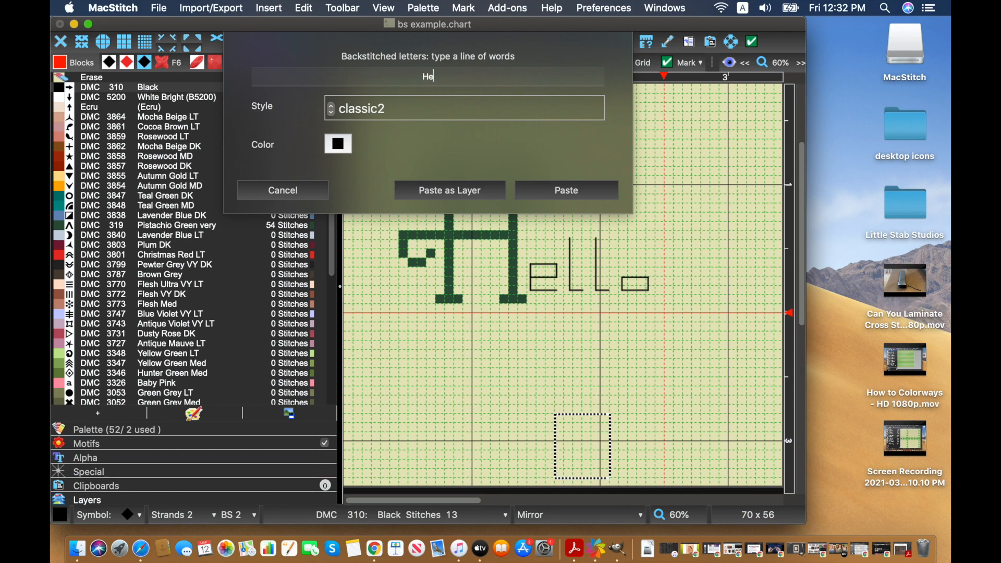
{"action": "type", "text": "llo Flosstube"}
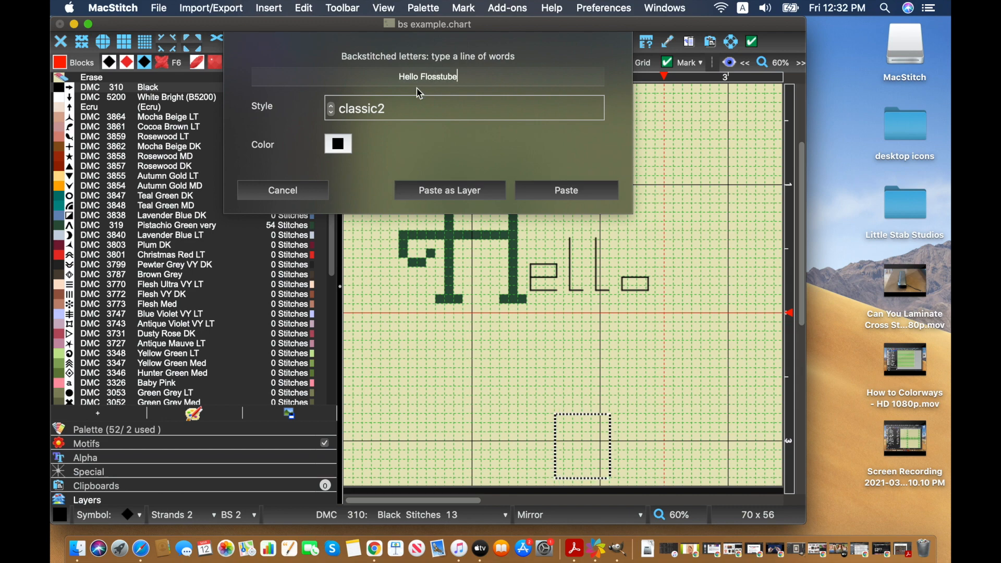
Set the backstitched lettering's color to DMC 993.
{"action": "left_click", "coordinate": [329, 152]}
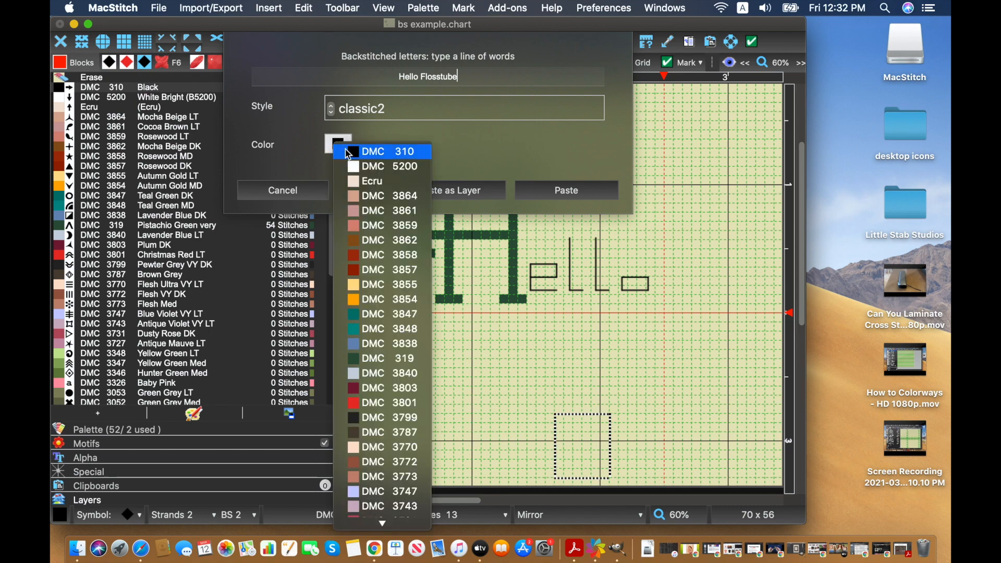
{"action": "scroll", "coordinate": [377, 224], "scroll_direction": "down", "scroll_amount": 4}
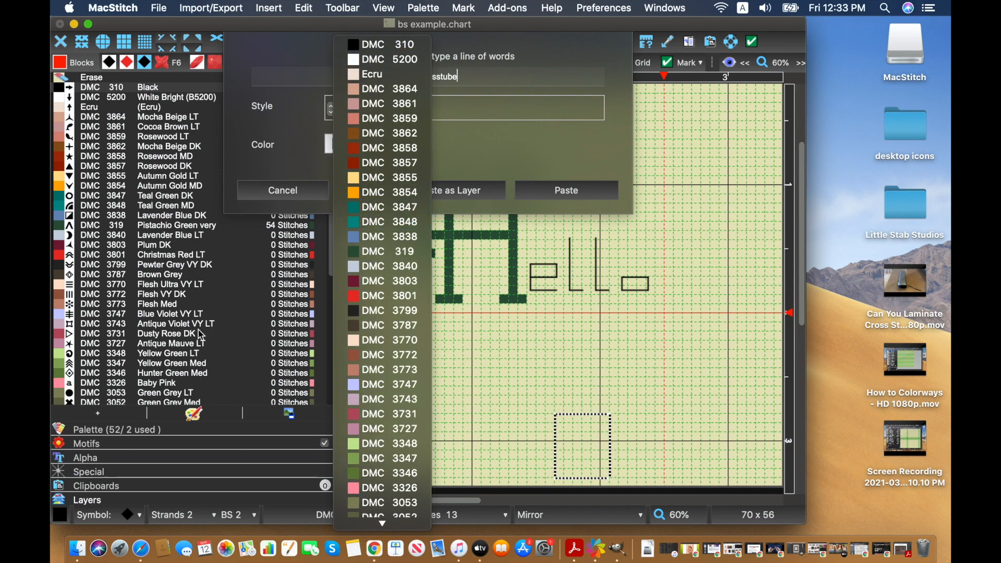
{"action": "scroll", "coordinate": [367, 381], "scroll_direction": "down", "scroll_amount": 5}
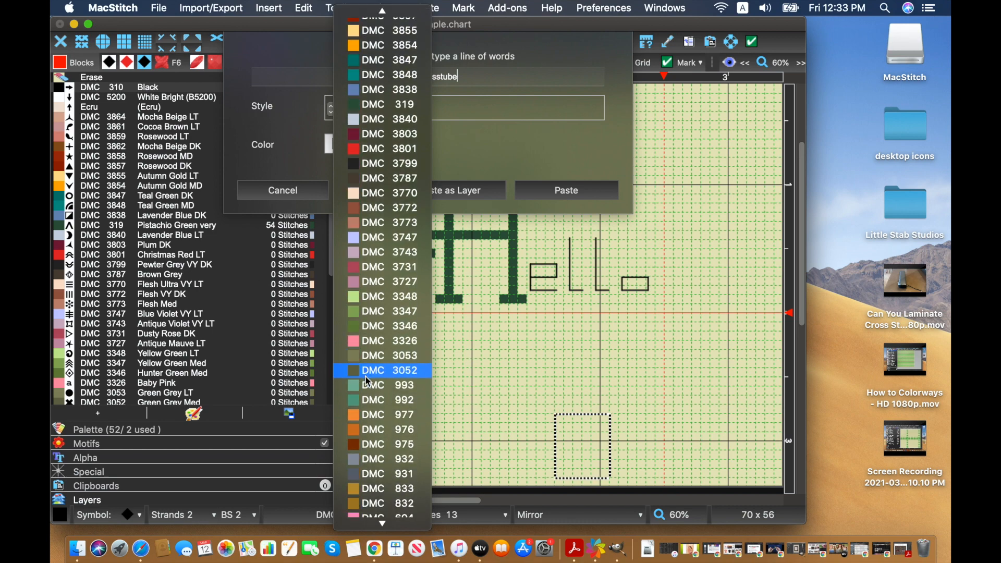
{"action": "scroll", "coordinate": [365, 375], "scroll_direction": "down", "scroll_amount": 1}
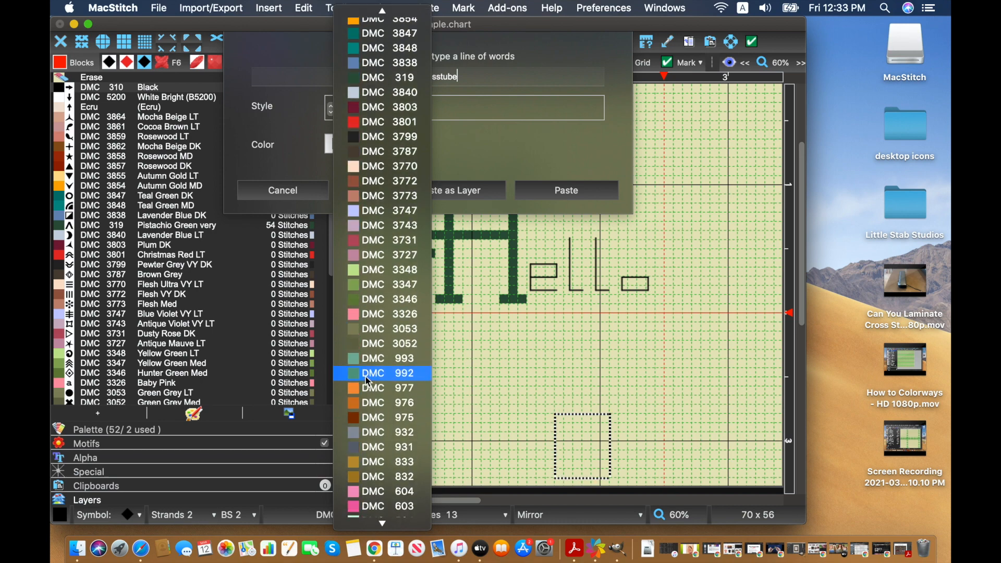
{"action": "left_click", "coordinate": [389, 359]}
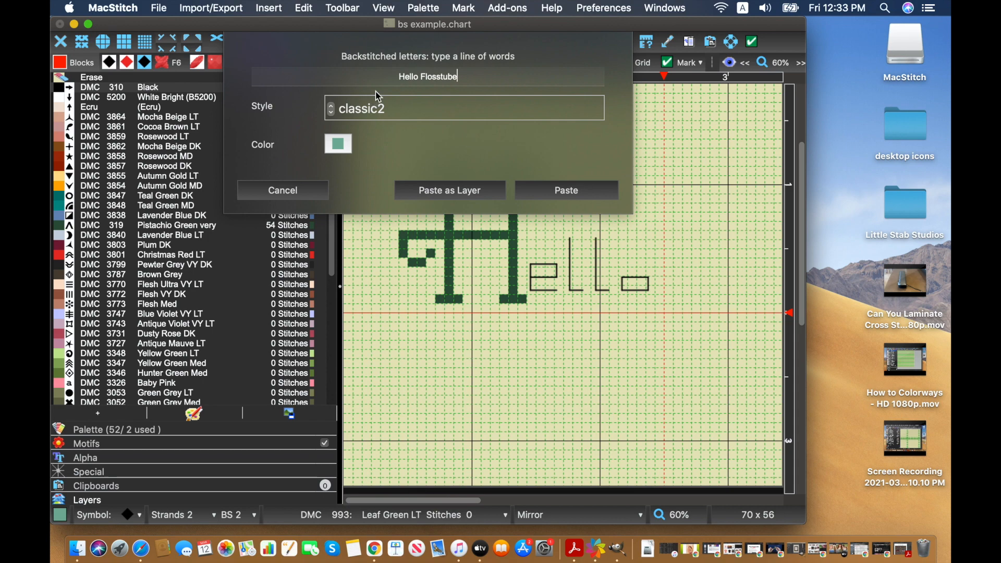
Paste the Hello Flosstube lettering across the cloth below the large Hello.
{"action": "left_click", "coordinate": [572, 193]}
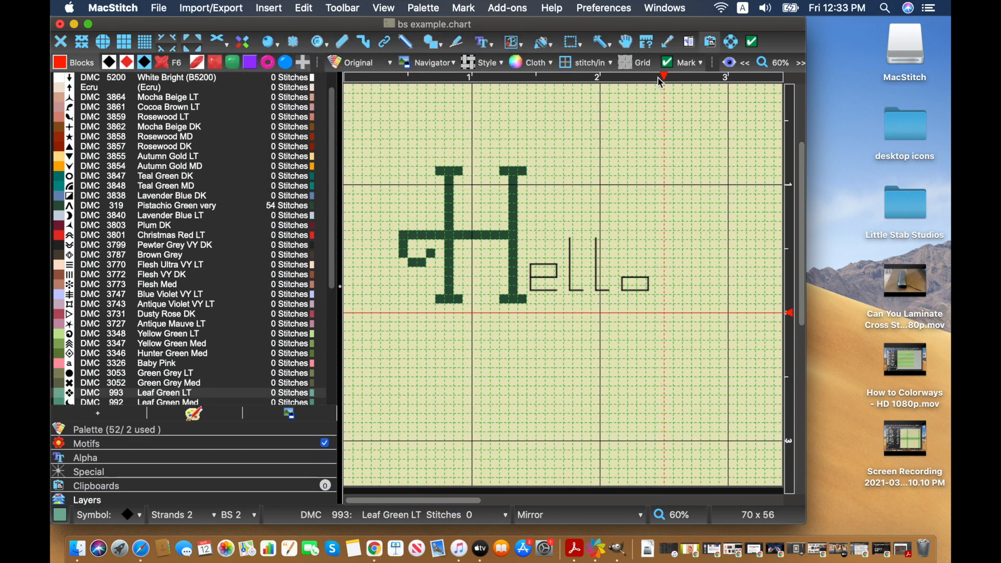
{"action": "left_click", "coordinate": [750, 64]}
{"action": "left_click", "coordinate": [750, 65]}
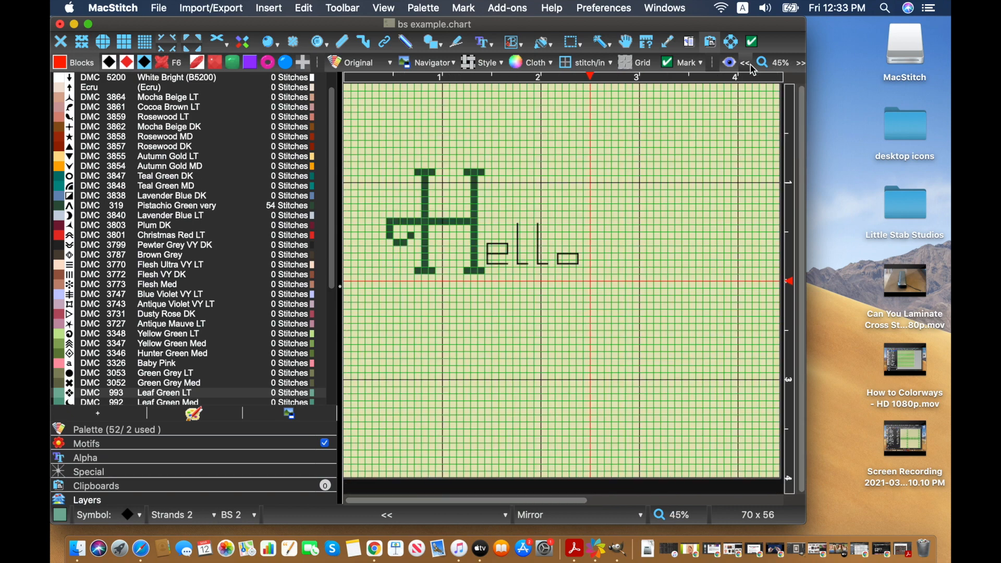
{"action": "left_click", "coordinate": [749, 65]}
{"action": "left_click", "coordinate": [749, 65]}
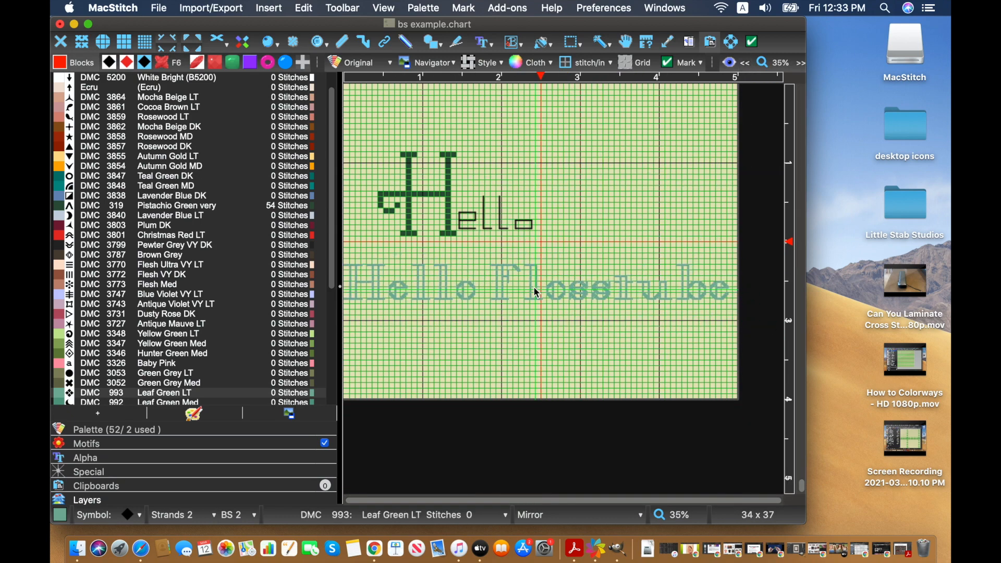
{"action": "left_click", "coordinate": [534, 287]}
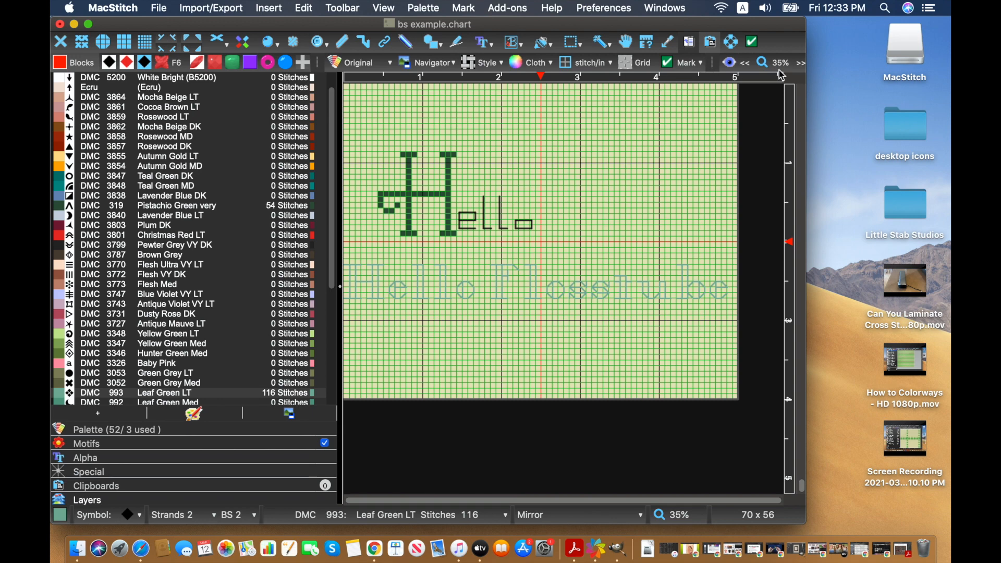
{"action": "left_click", "coordinate": [801, 63]}
{"action": "left_click", "coordinate": [801, 63]}
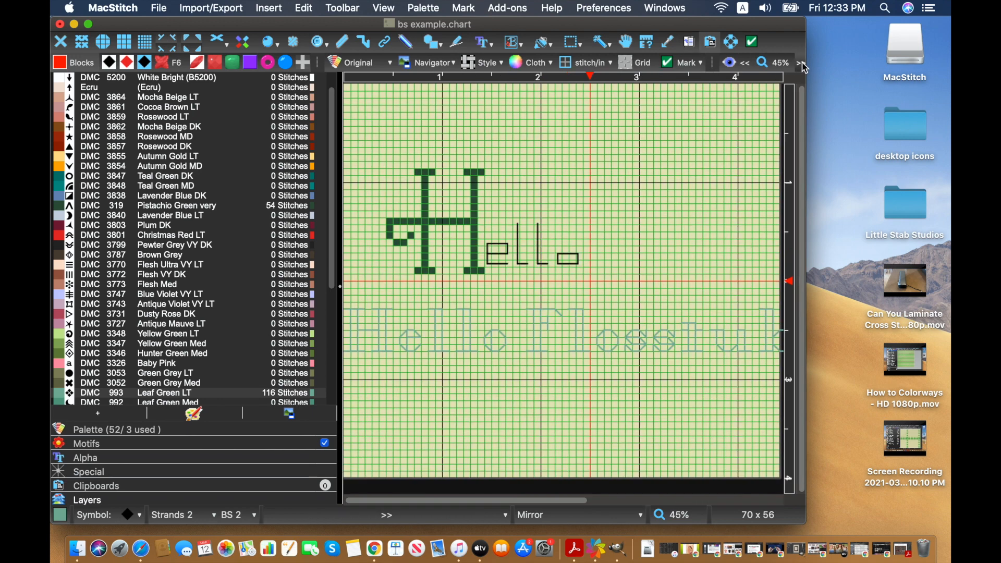